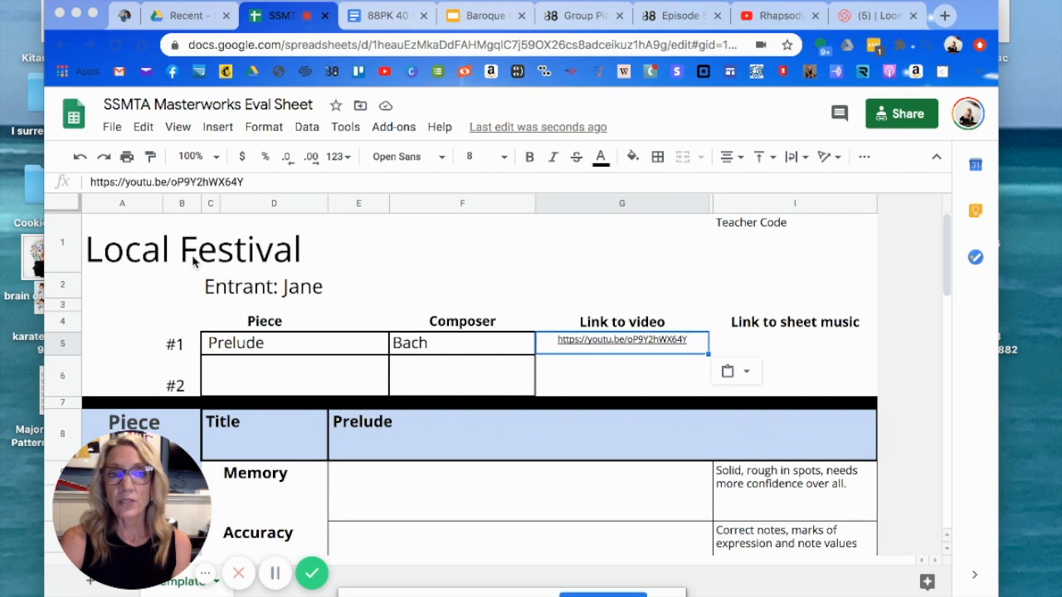
- Review the festival title, entrant, piece, composer and video link cells in the evaluation sheet's header
{"action": "double_click", "coordinate": [147, 258]}
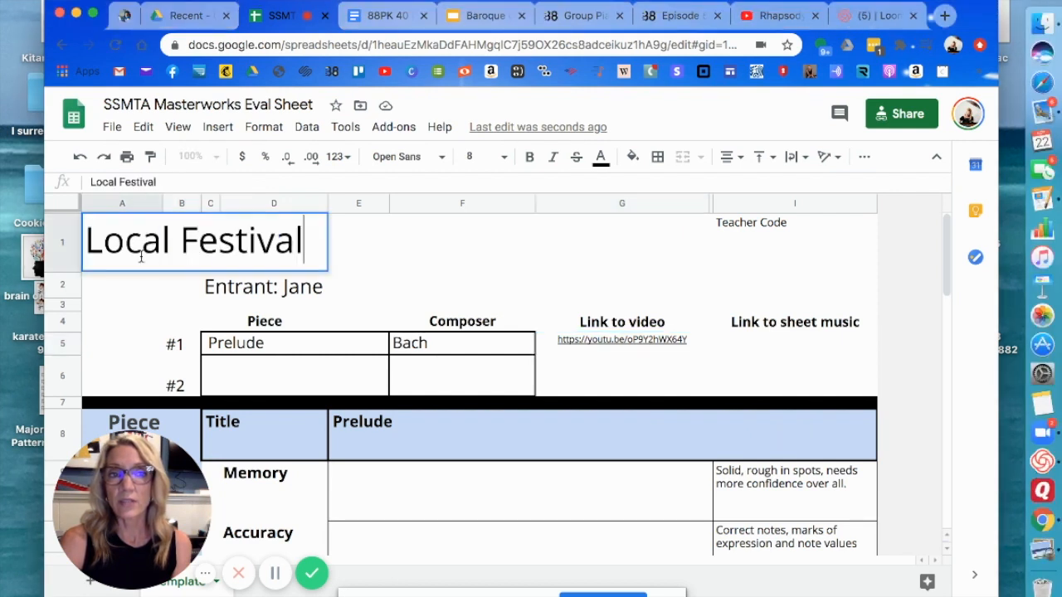
{"action": "left_click", "coordinate": [299, 301]}
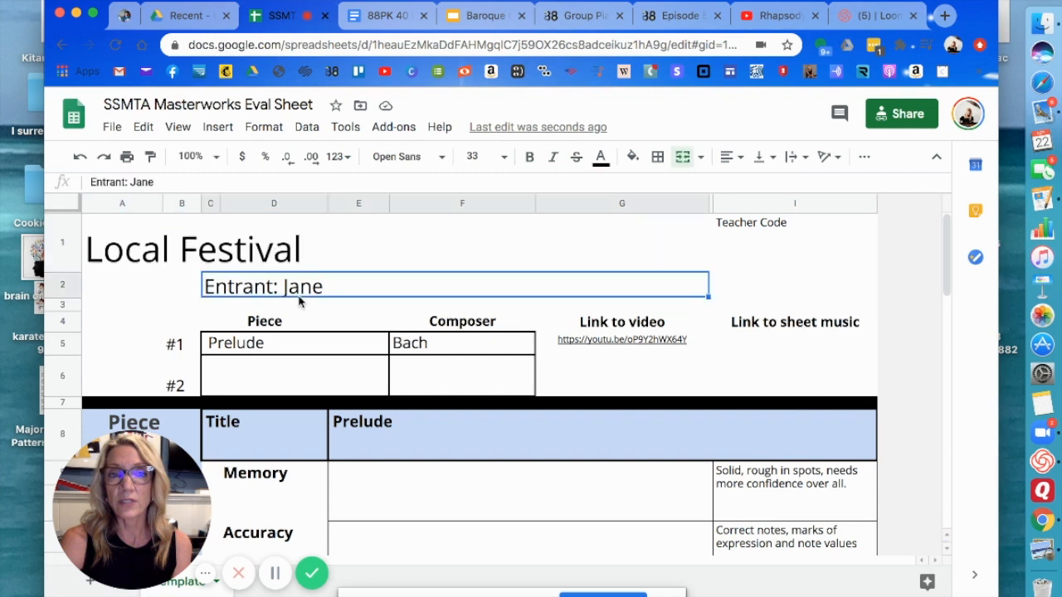
{"action": "left_click", "coordinate": [302, 349]}
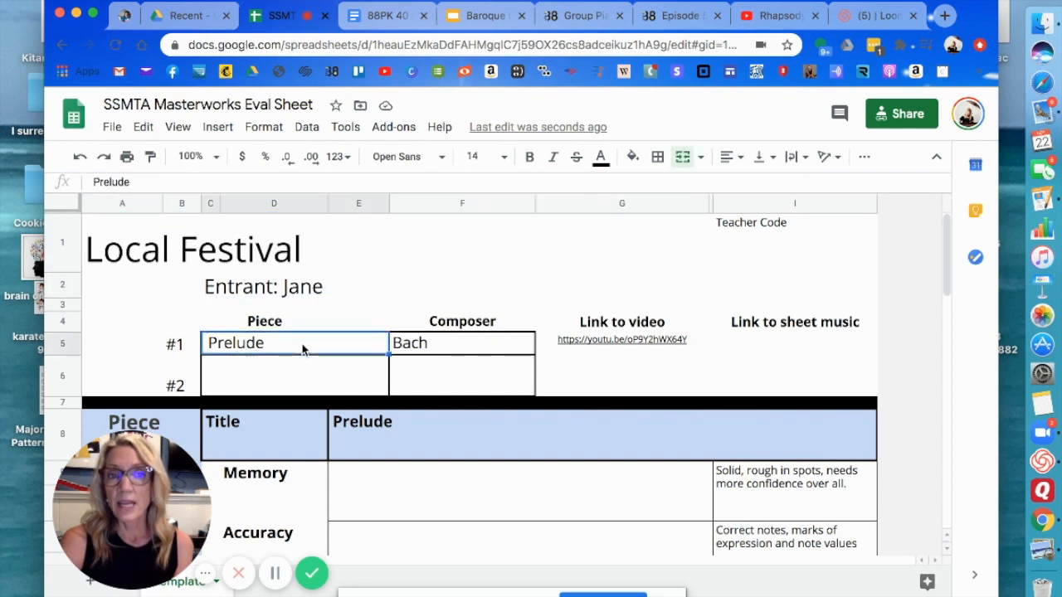
{"action": "left_click", "coordinate": [440, 354]}
{"action": "left_click", "coordinate": [600, 359]}
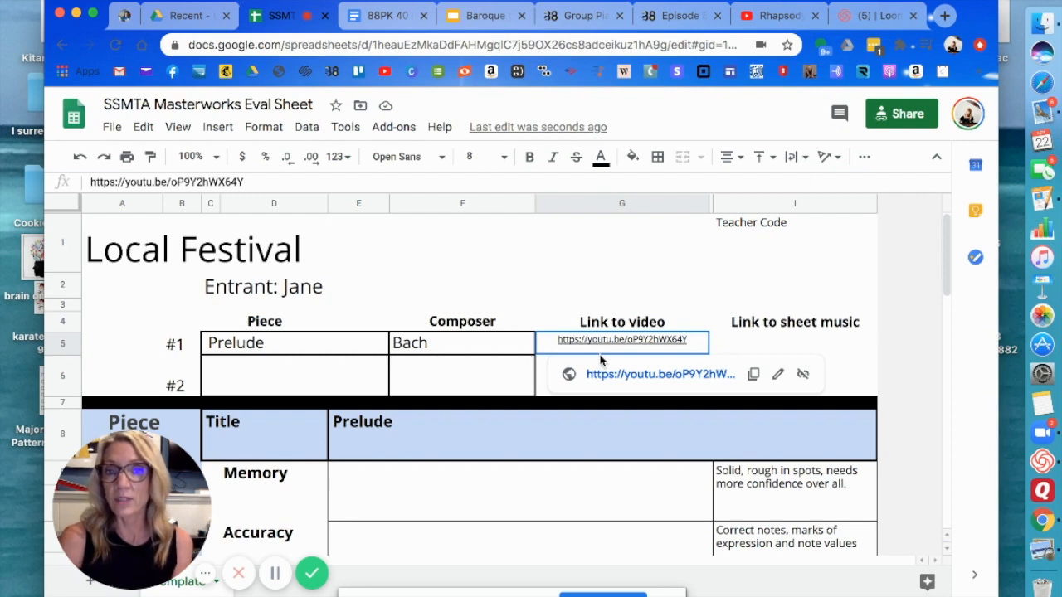
{"action": "key", "text": "shift+Up"}
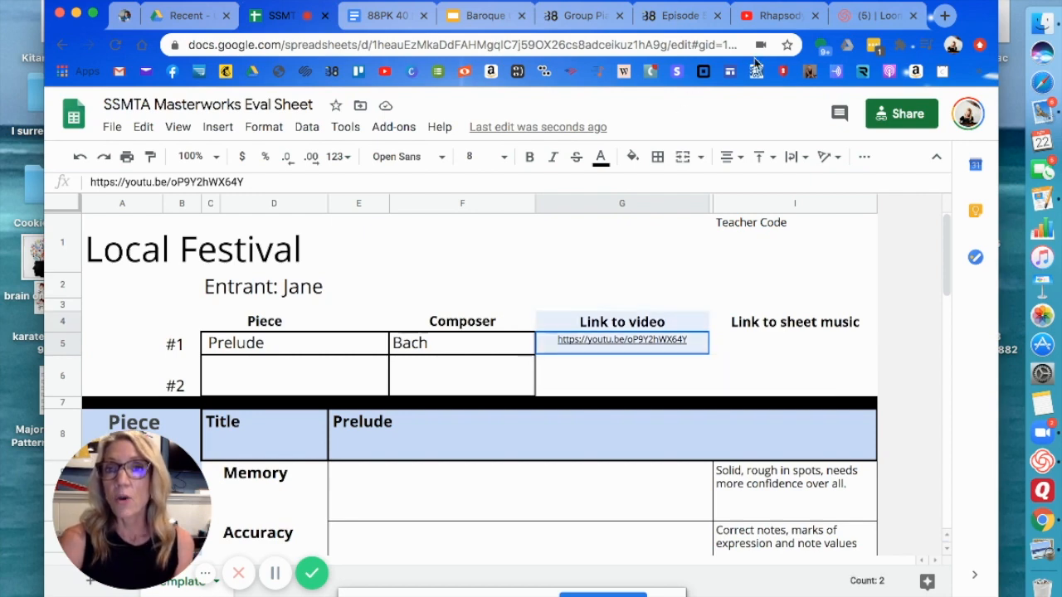
{"action": "left_click", "coordinate": [773, 18]}
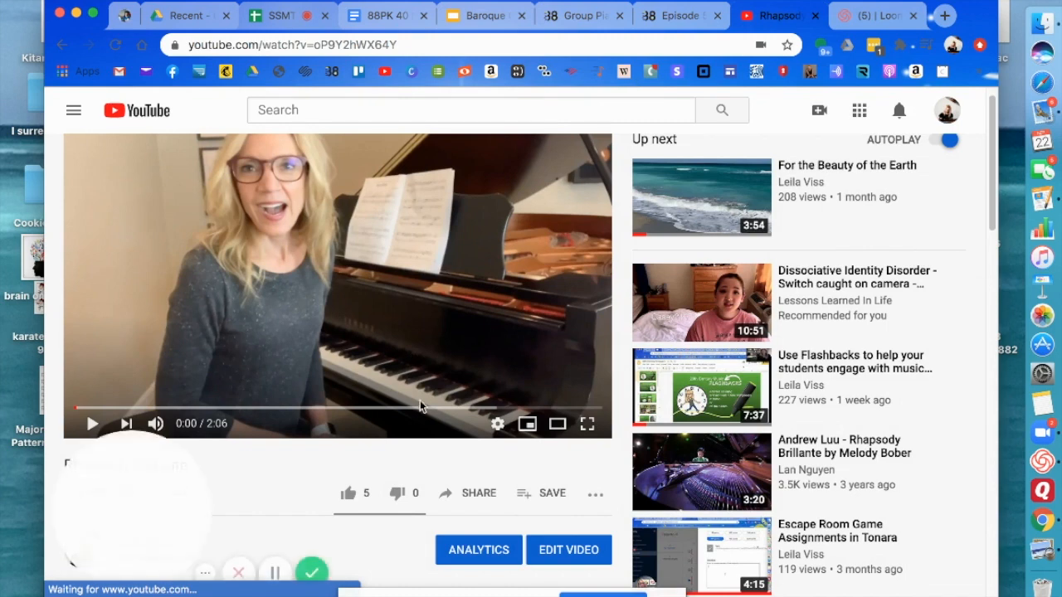
{"action": "left_click", "coordinate": [476, 495]}
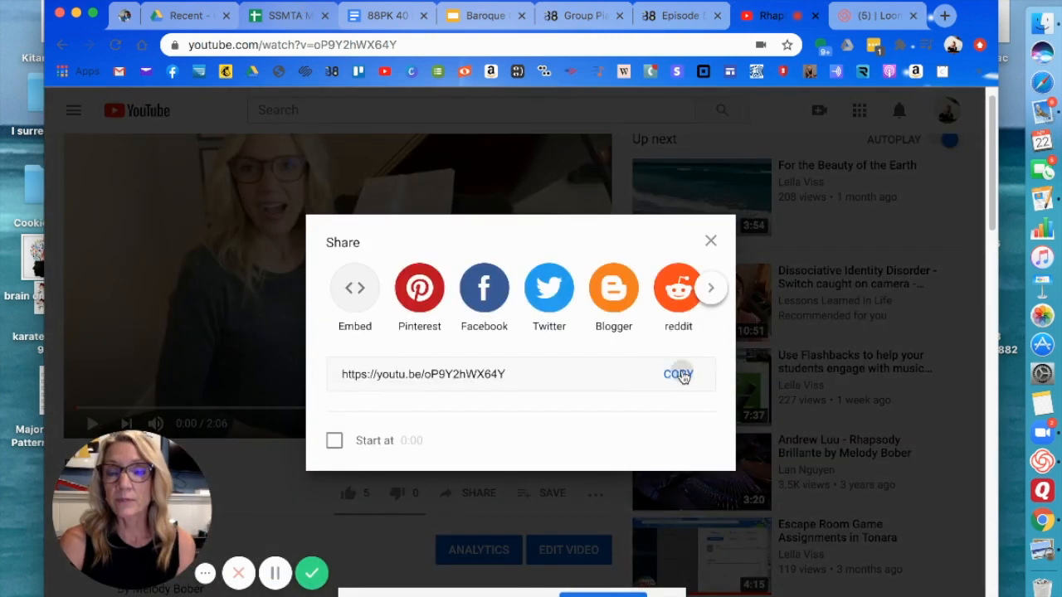
{"action": "left_click", "coordinate": [678, 375]}
{"action": "key", "text": "cmd+c"}
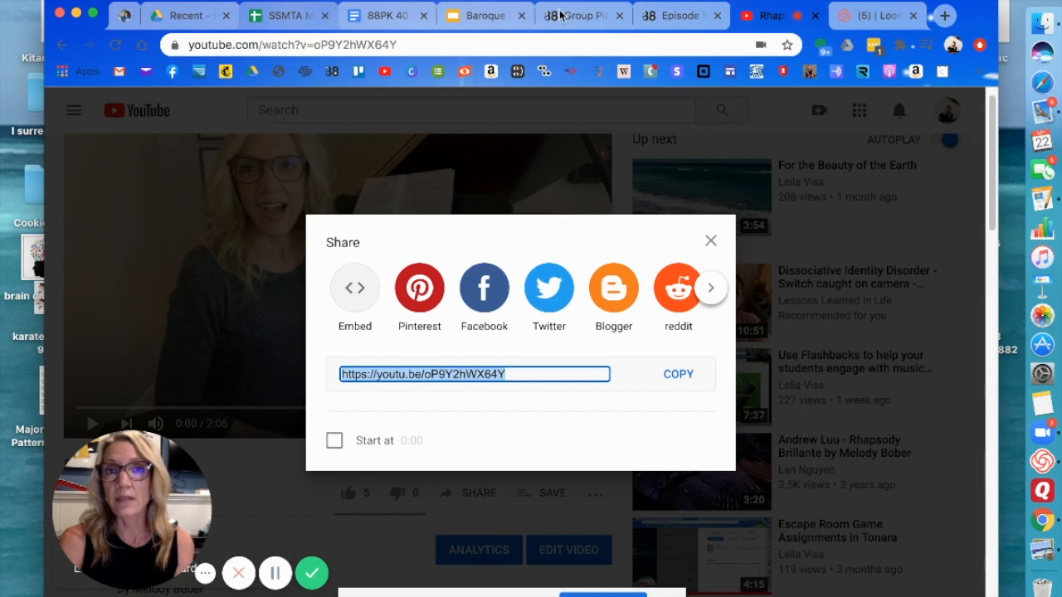
- Back in the evaluation sheet, clear piece #1's video link cell and paste the copied YouTube link into it
{"action": "left_click", "coordinate": [292, 18]}
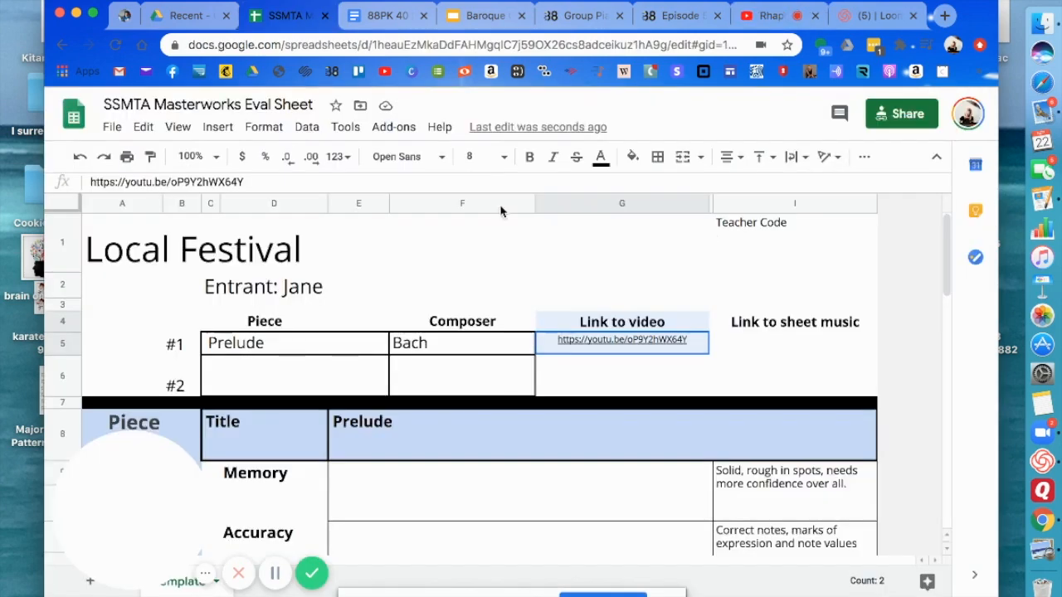
{"action": "left_click", "coordinate": [607, 353]}
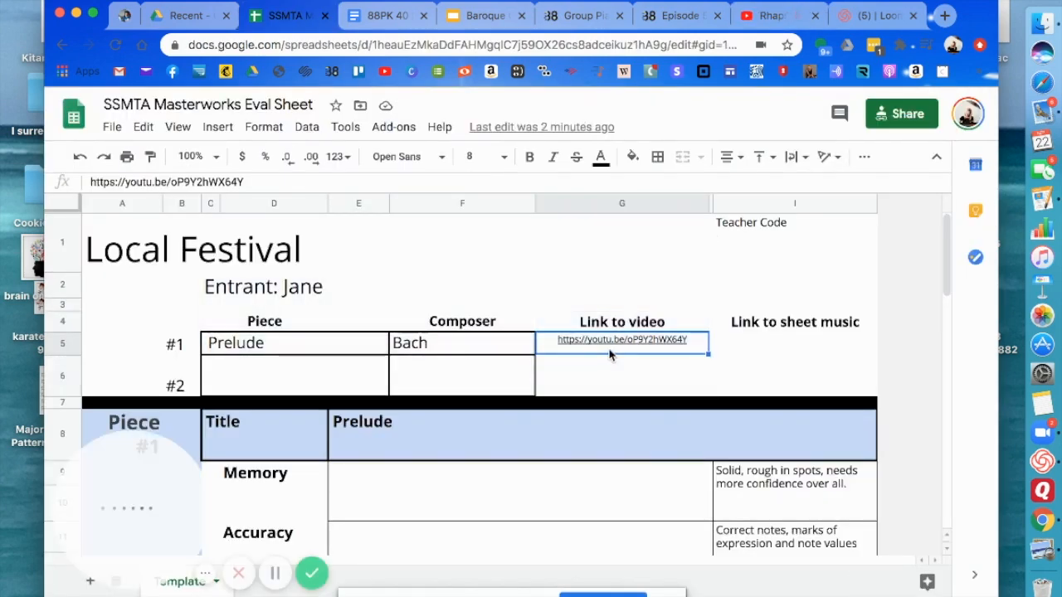
{"action": "key", "text": "Delete"}
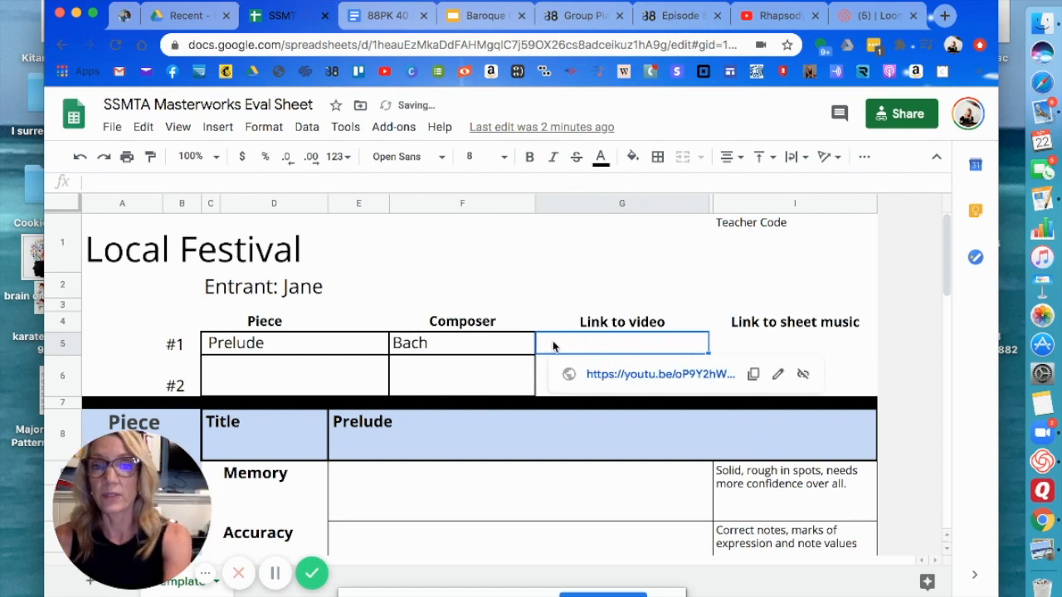
{"action": "right_click", "coordinate": [549, 345]}
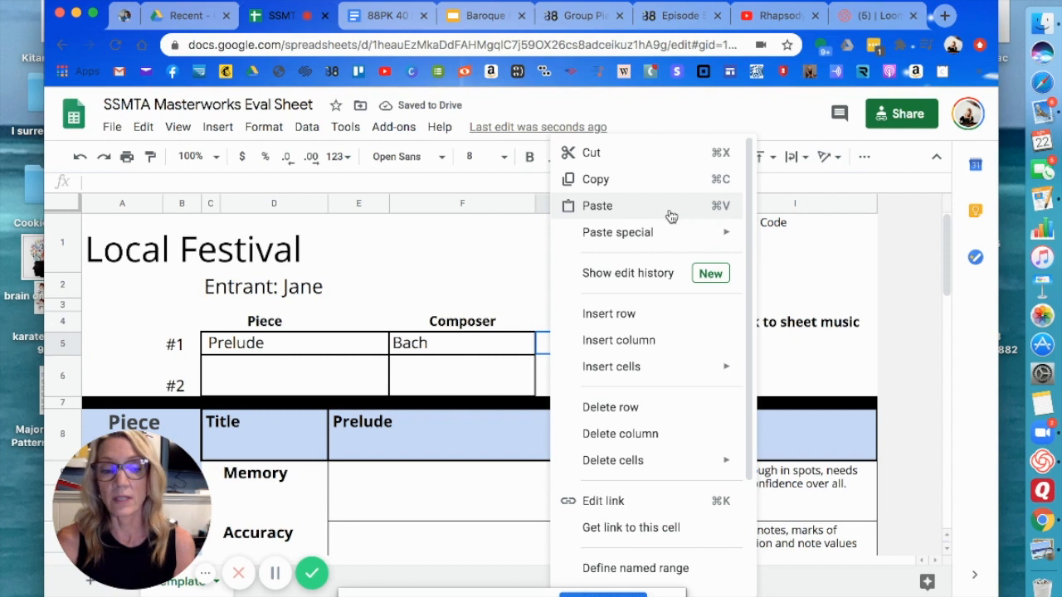
{"action": "left_click", "coordinate": [630, 207]}
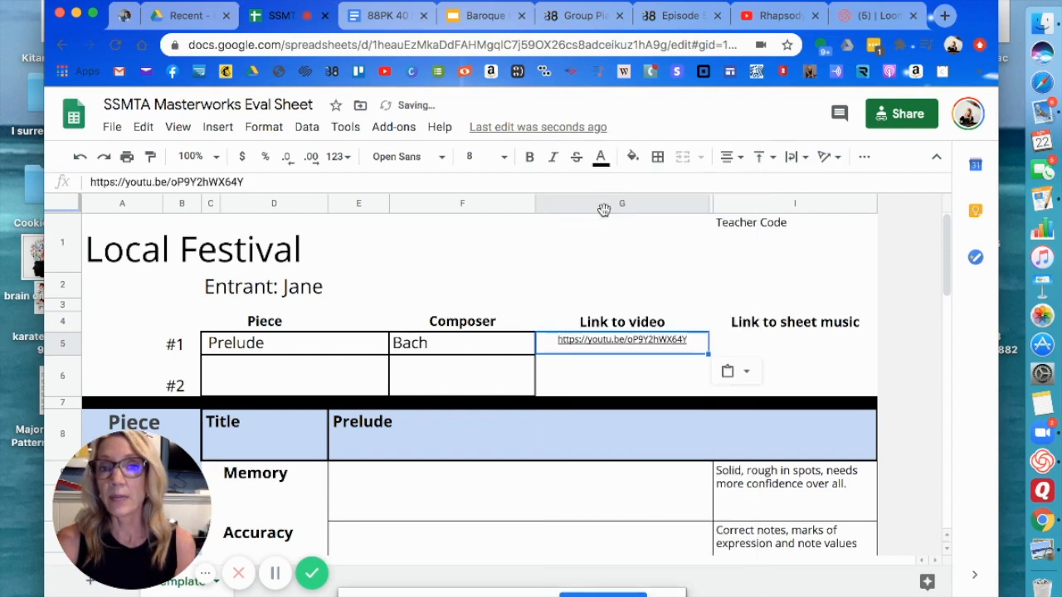
- In Google Drive, open the recent file "Gymnopedie - Apr 2 2020 - 11-52 AM.pdf" and copy its sharing link
{"action": "left_click", "coordinate": [776, 346]}
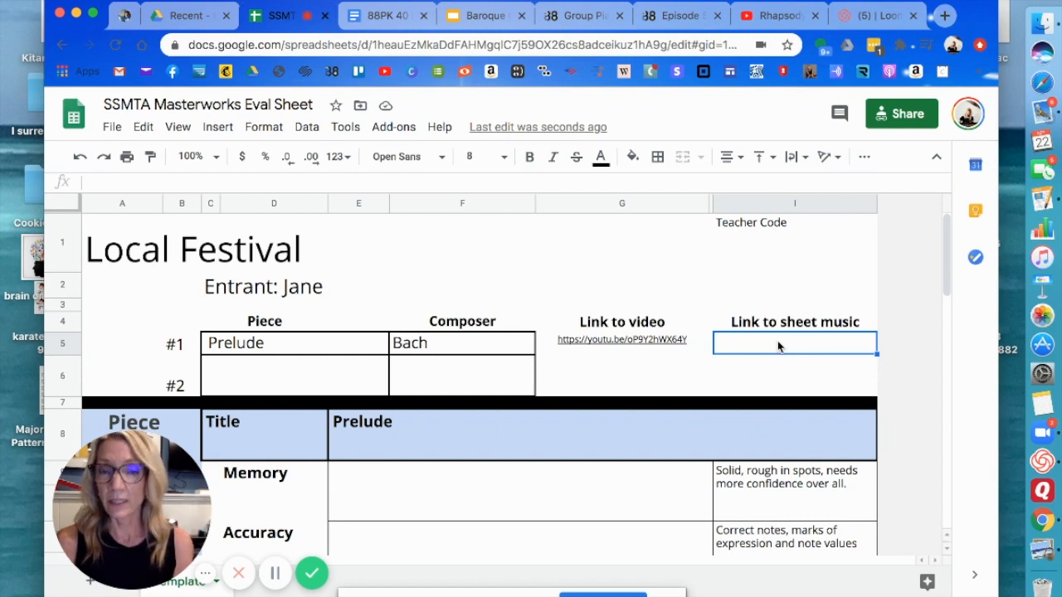
{"action": "left_click", "coordinate": [185, 14]}
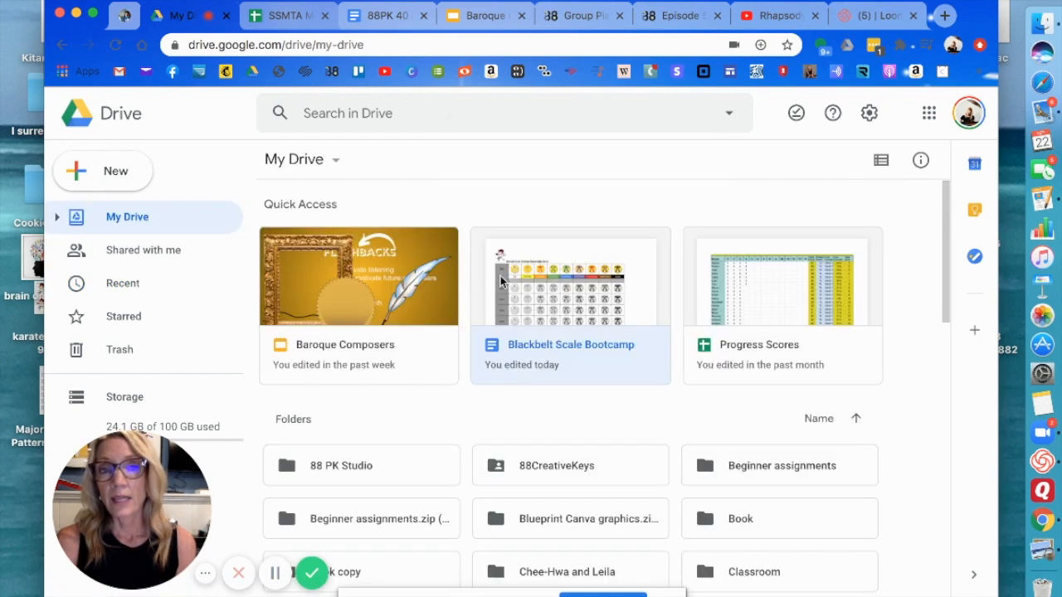
{"action": "left_click", "coordinate": [123, 285]}
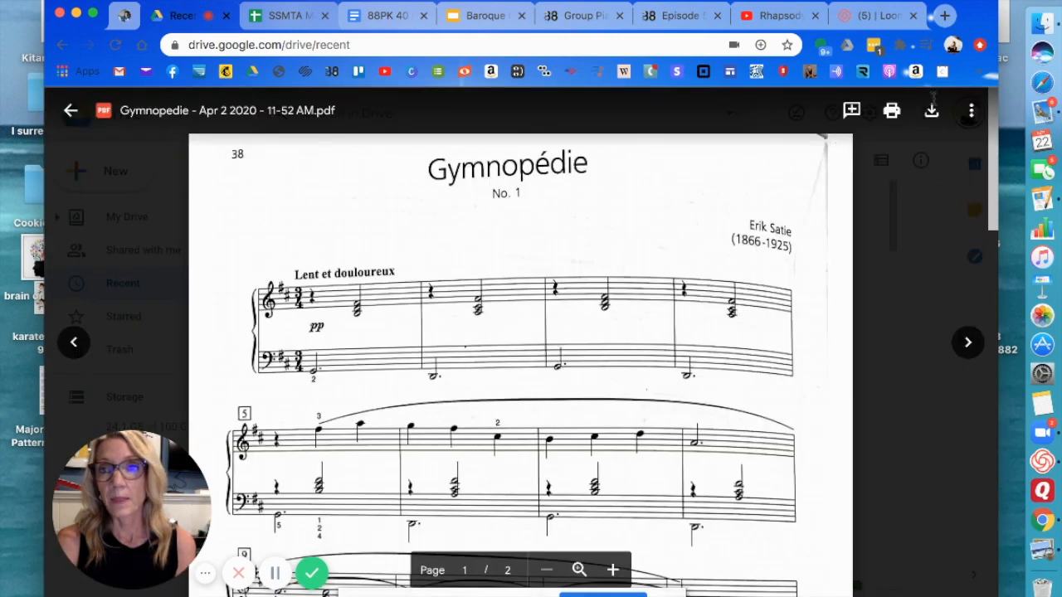
{"action": "left_click", "coordinate": [972, 111]}
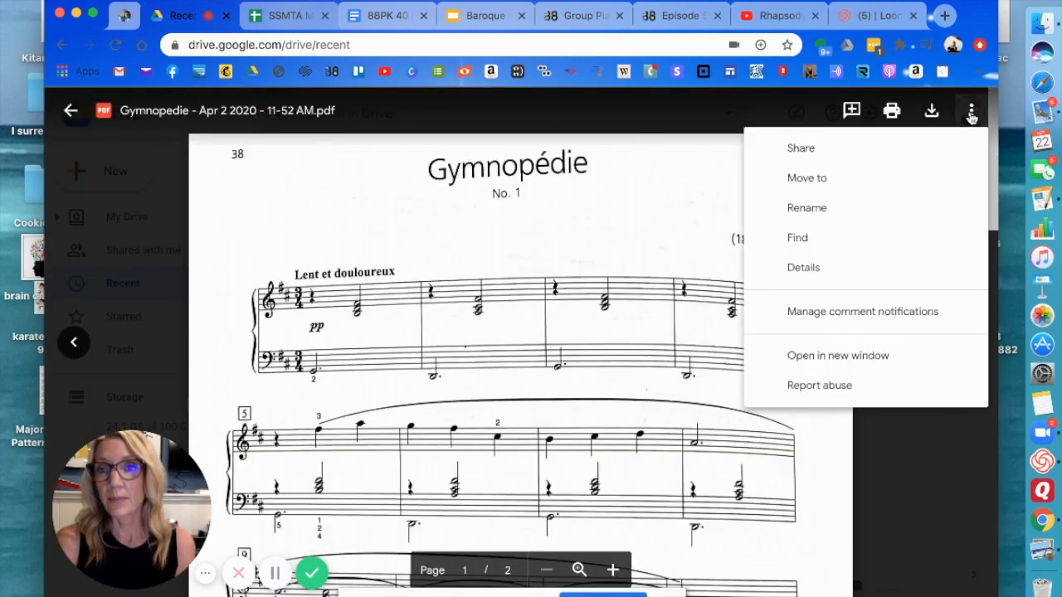
{"action": "left_click", "coordinate": [813, 150]}
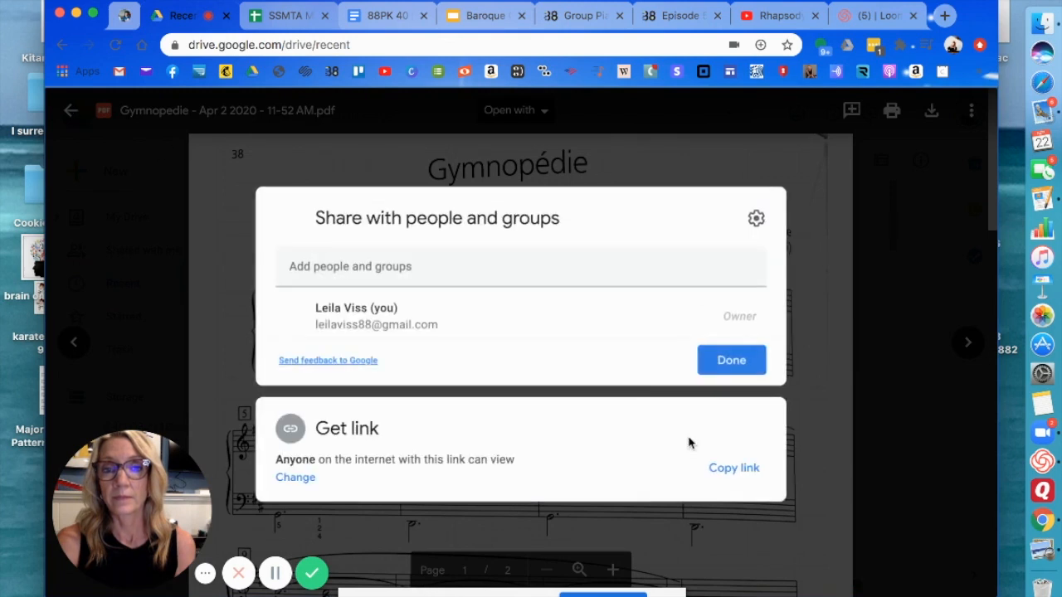
{"action": "left_click", "coordinate": [726, 471]}
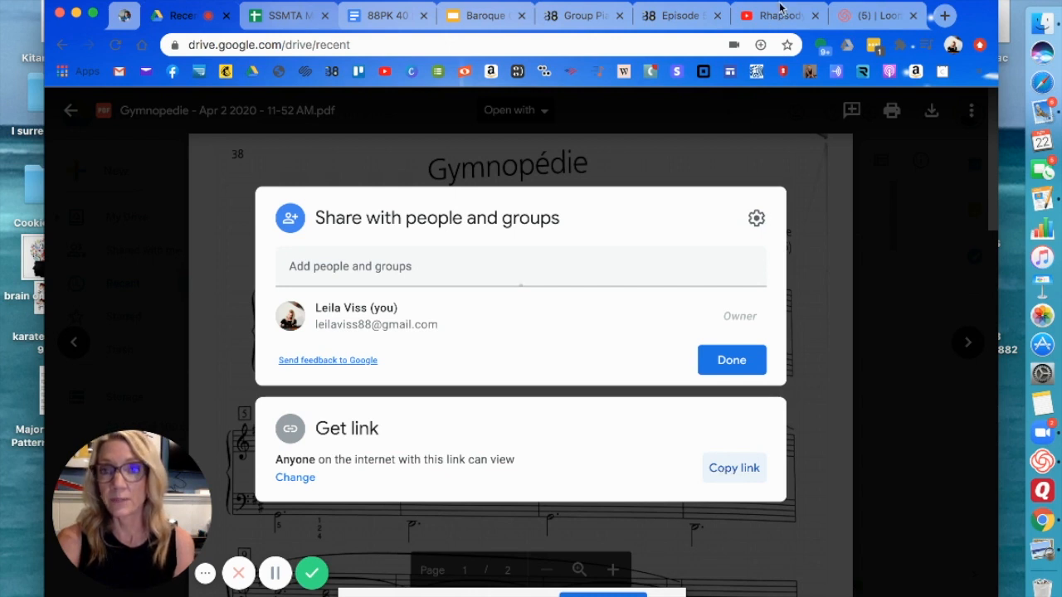
- Return to the evaluation sheet and paste the copied Drive link as piece #1's link to sheet music
{"action": "left_click", "coordinate": [299, 22]}
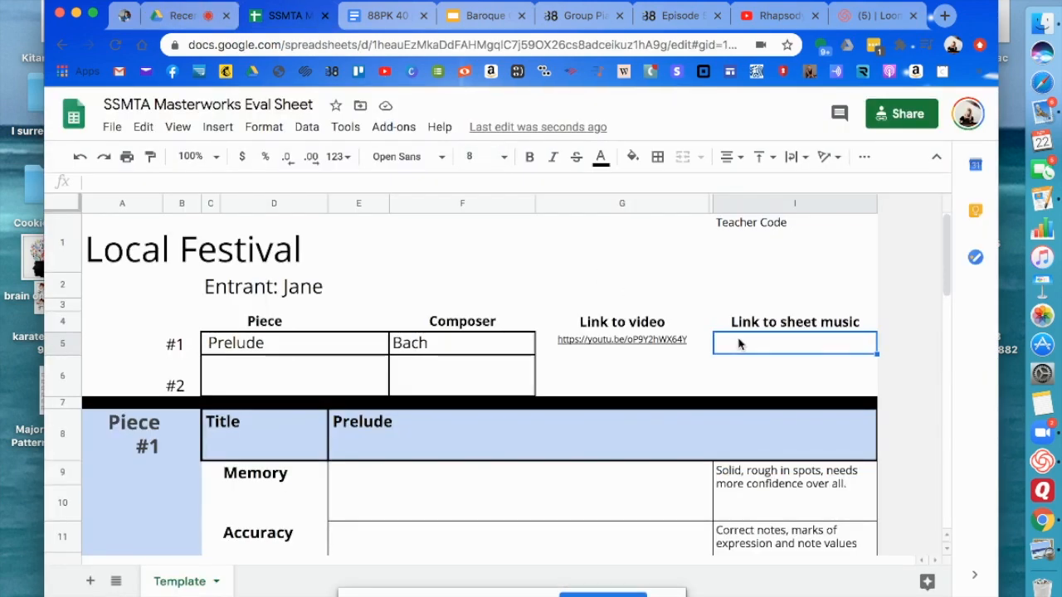
{"action": "right_click", "coordinate": [739, 344]}
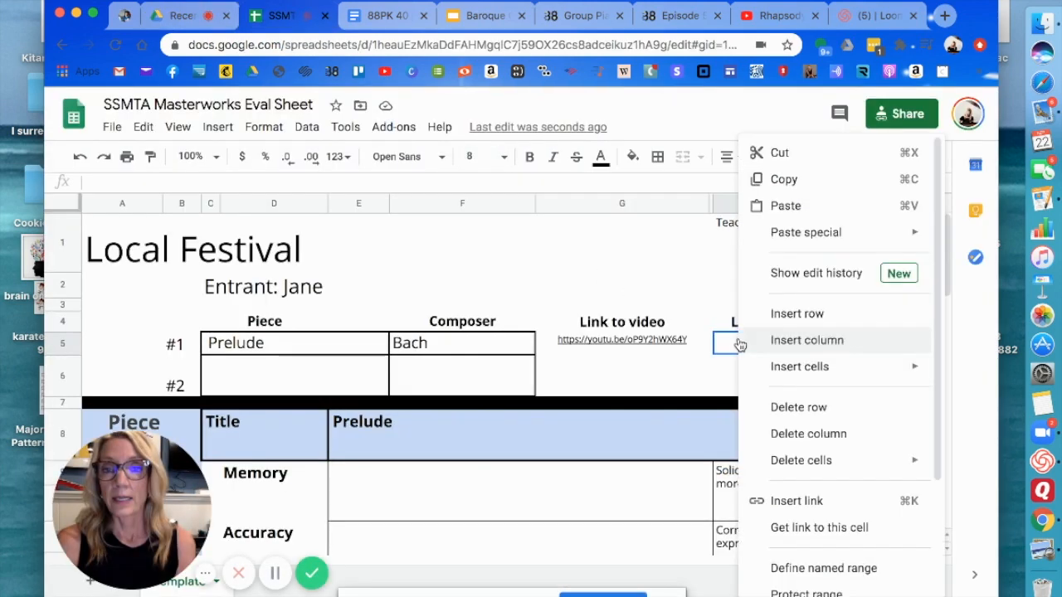
{"action": "left_click", "coordinate": [785, 207]}
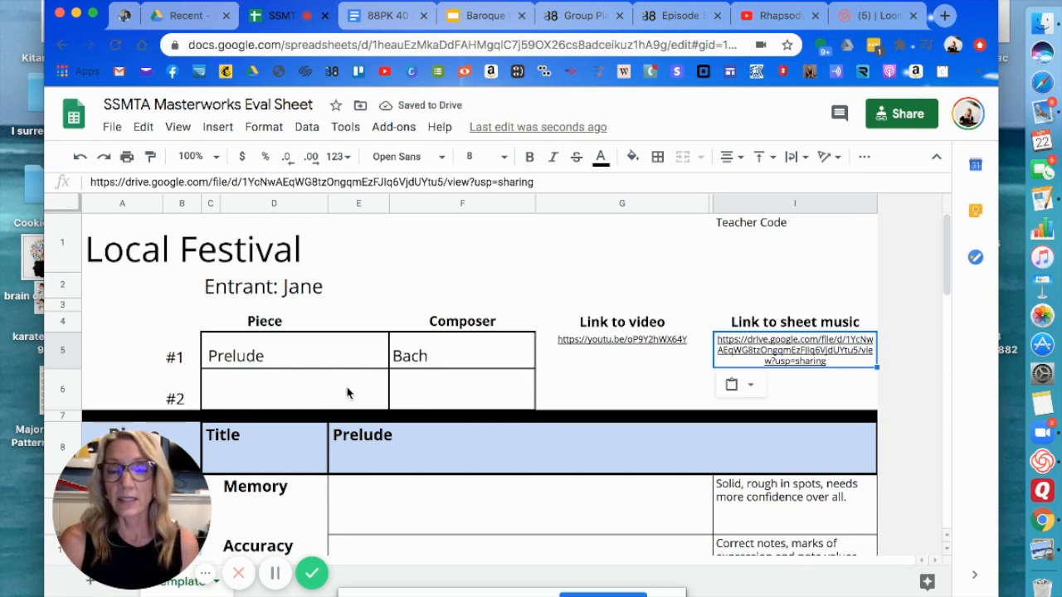
- Enter the Memory comment for piece #1 on two lines: "Nice job...." and "Wonderful memory..."
{"action": "scroll", "coordinate": [347, 393], "scroll_direction": "down", "scroll_amount": 1}
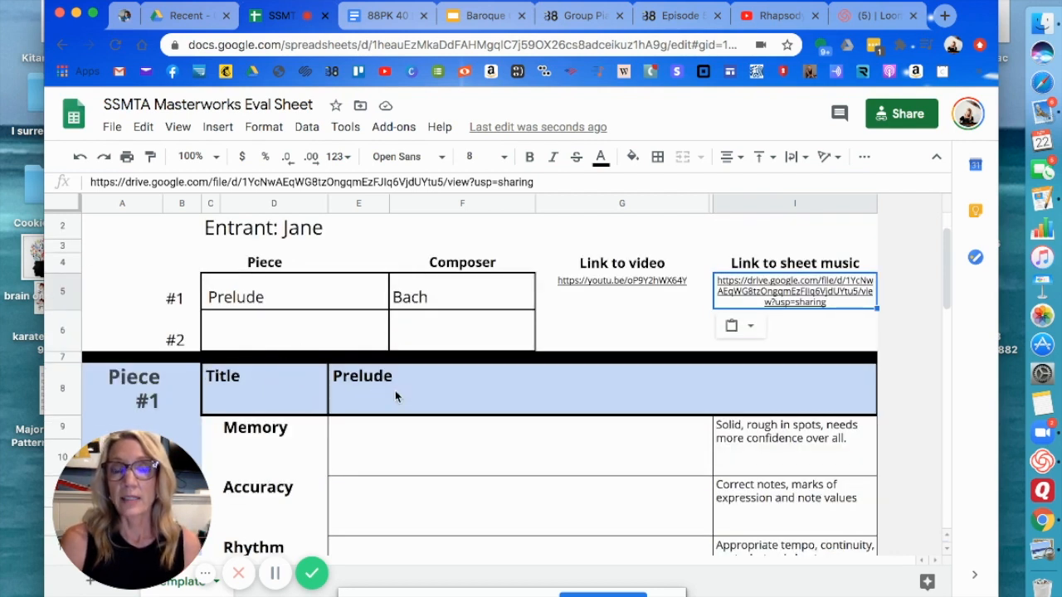
{"action": "scroll", "coordinate": [393, 407], "scroll_direction": "down", "scroll_amount": 1}
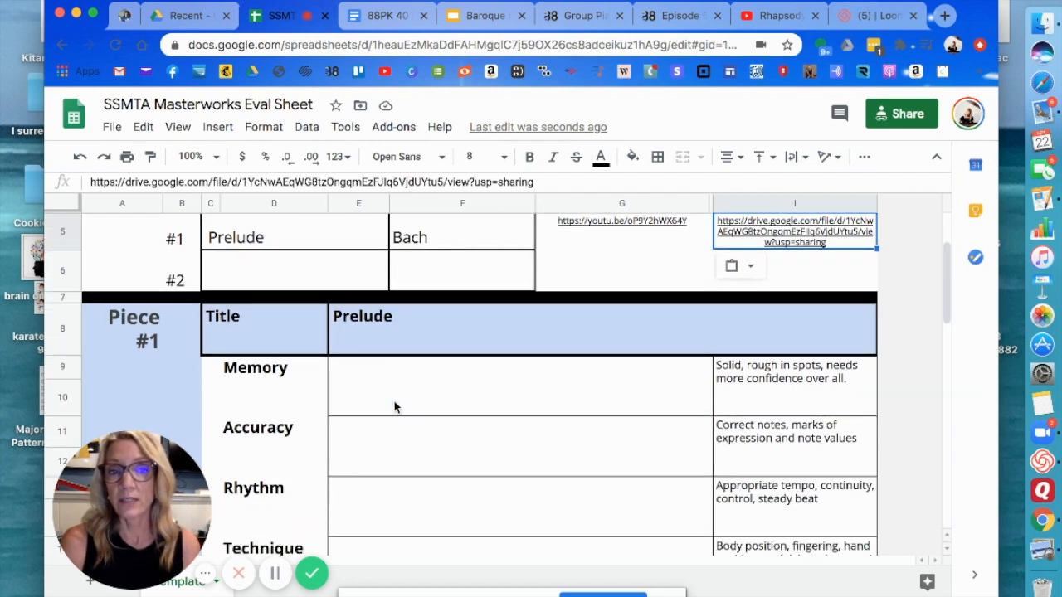
{"action": "scroll", "coordinate": [394, 406], "scroll_direction": "down", "scroll_amount": 1}
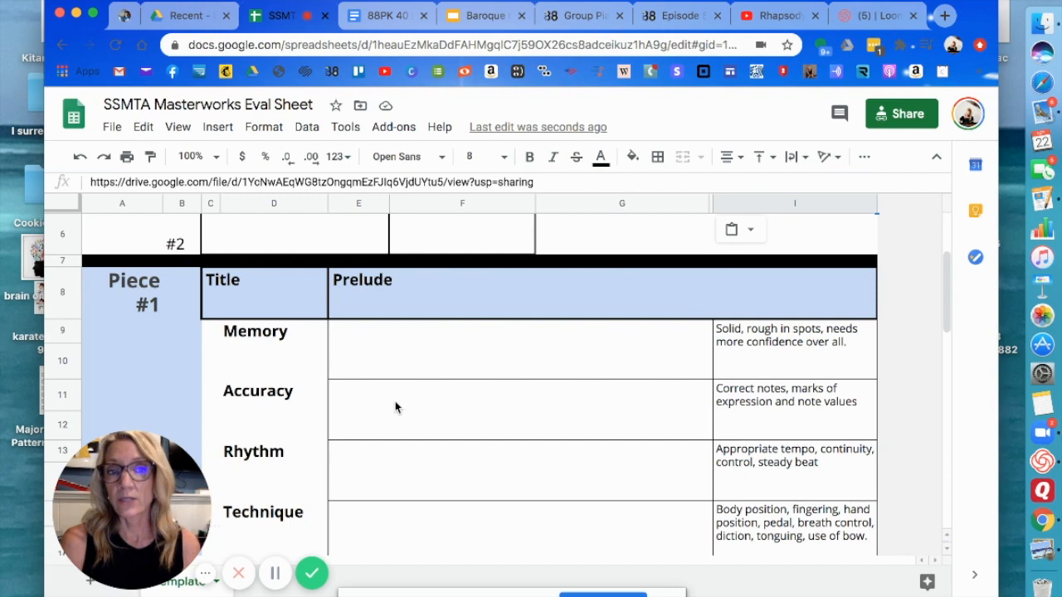
{"action": "scroll", "coordinate": [395, 406], "scroll_direction": "down", "scroll_amount": 2}
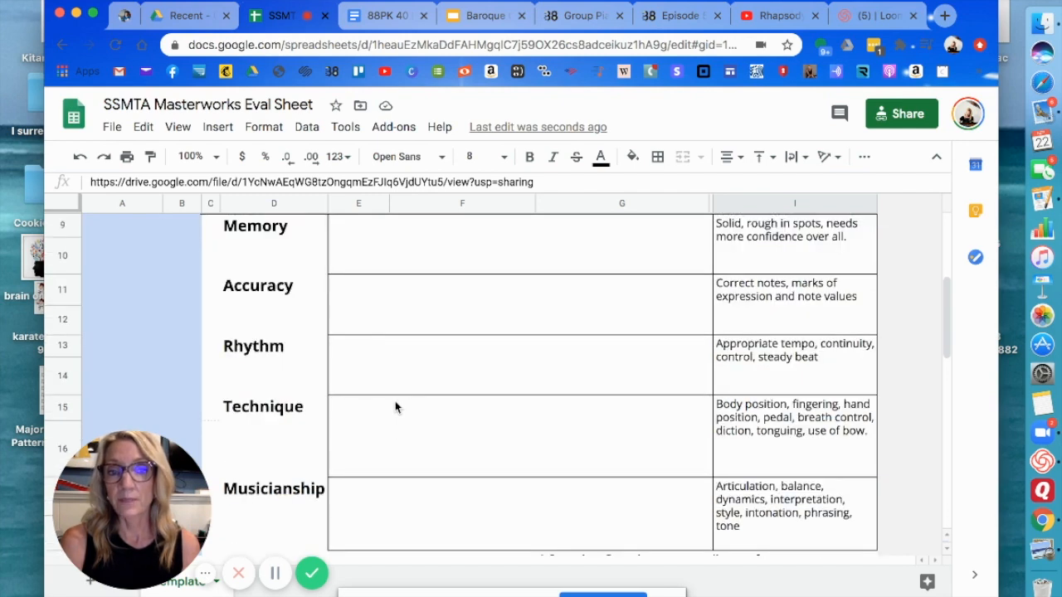
{"action": "scroll", "coordinate": [395, 407], "scroll_direction": "up", "scroll_amount": 1}
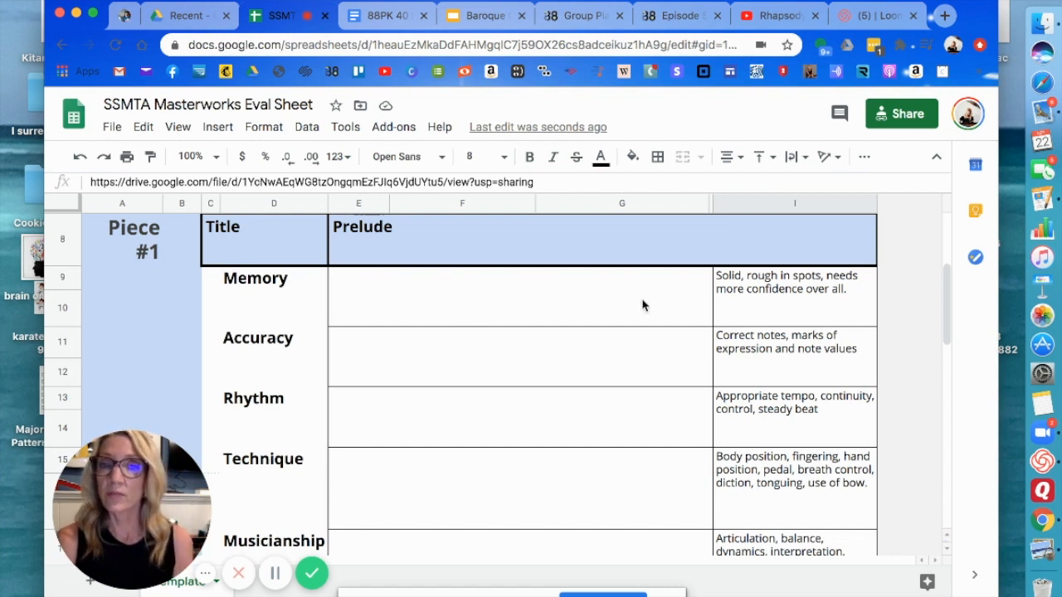
{"action": "double_click", "coordinate": [487, 296]}
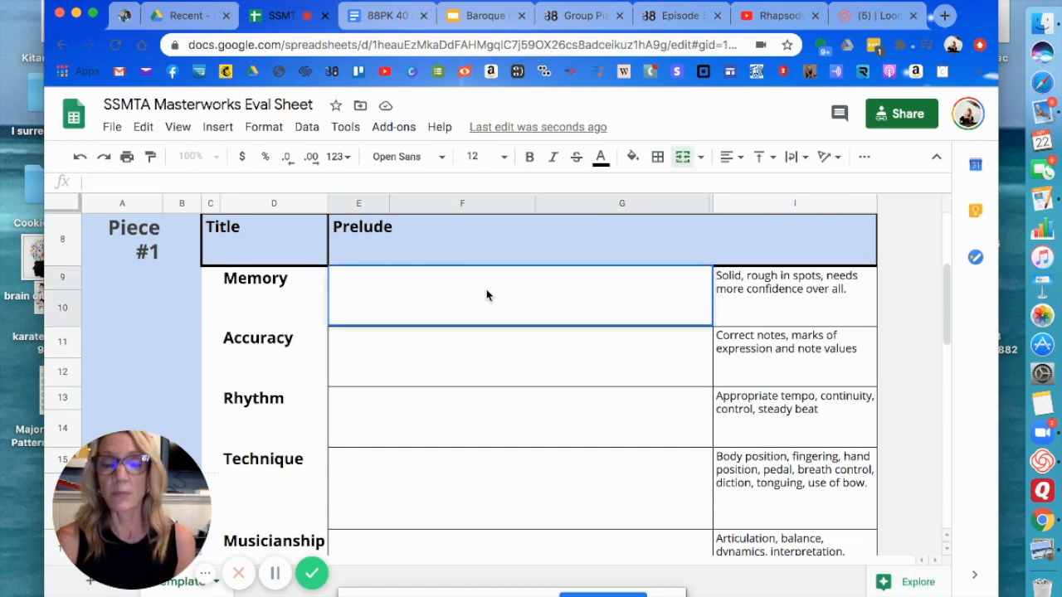
{"action": "type", "text": "Nice "}
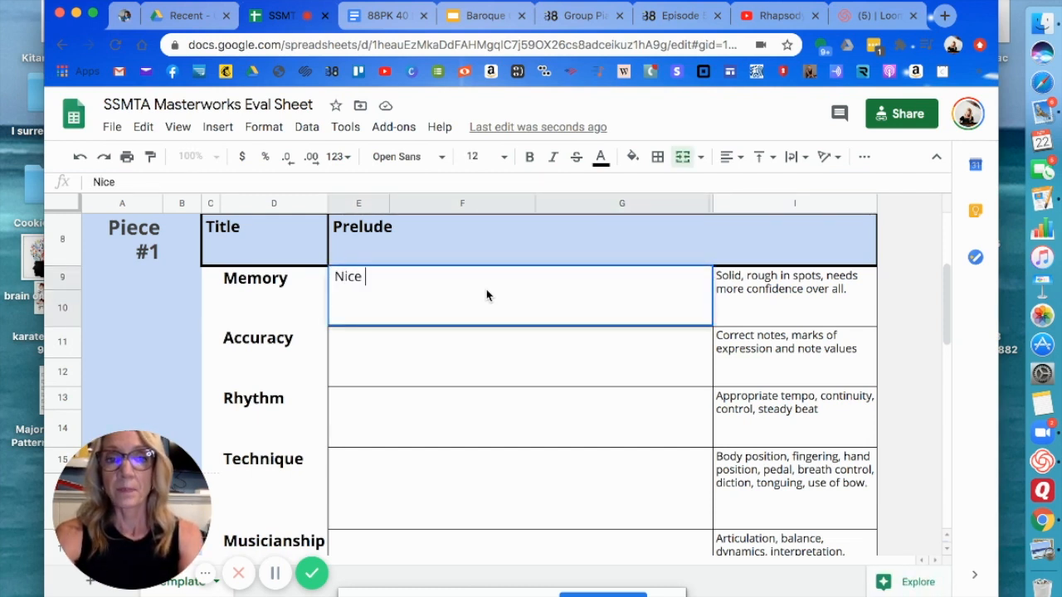
{"action": "type", "text": "job...."}
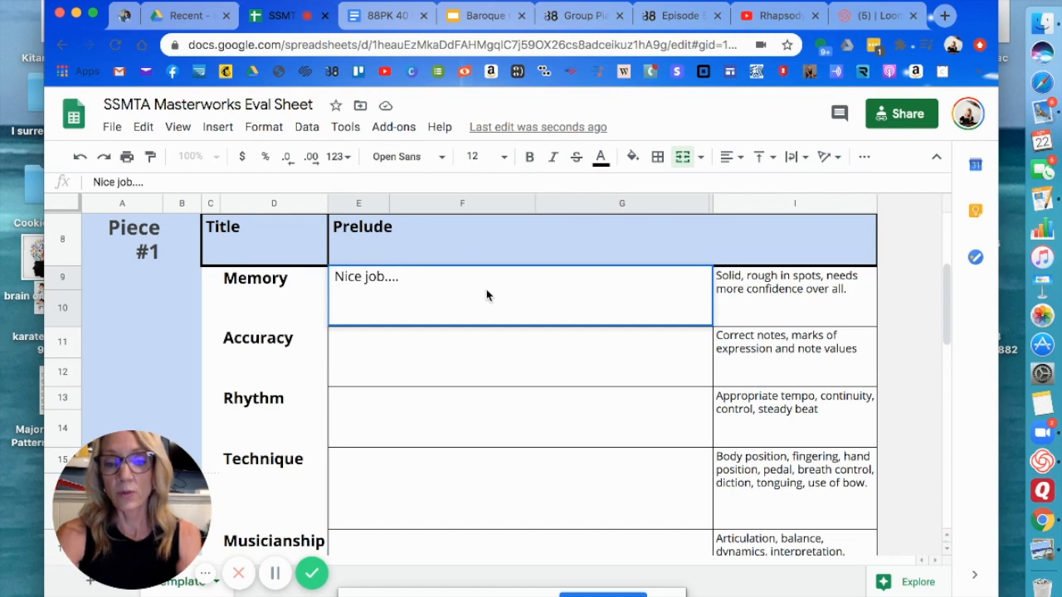
{"action": "key", "text": "alt+Return"}
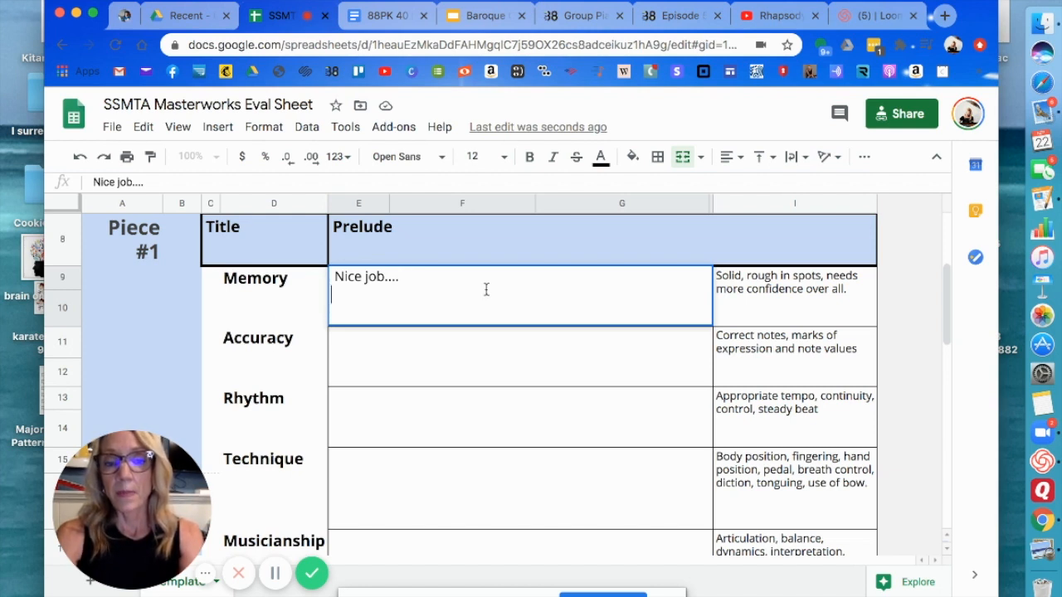
{"action": "type", "text": "Wonderful memory..."}
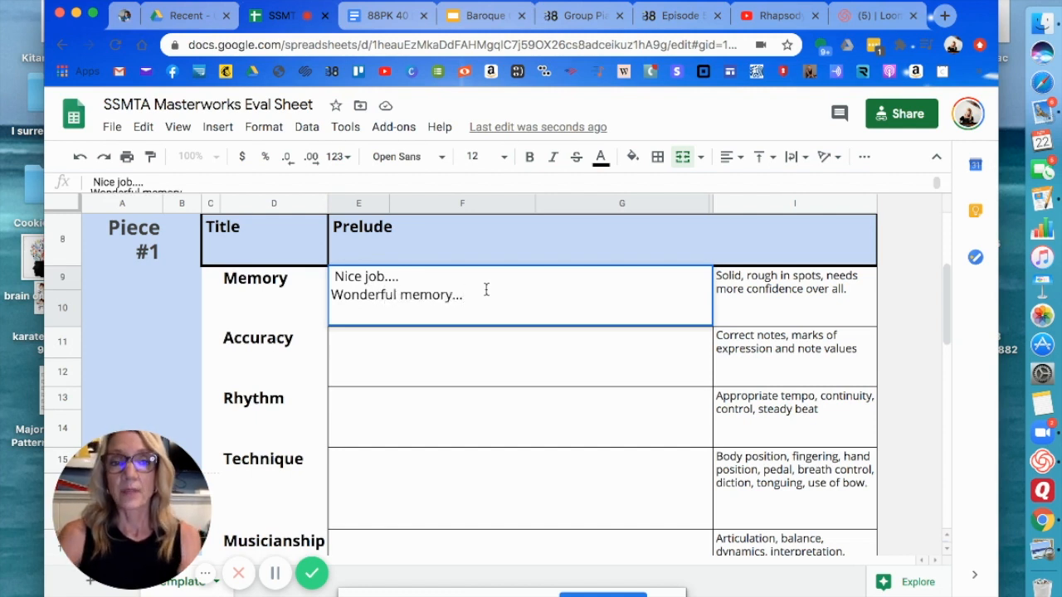
{"action": "left_click", "coordinate": [502, 358]}
- Open piece #1's list of rating choices for viewing and leave the rating at Superior
{"action": "scroll", "coordinate": [469, 374], "scroll_direction": "down", "scroll_amount": 3}
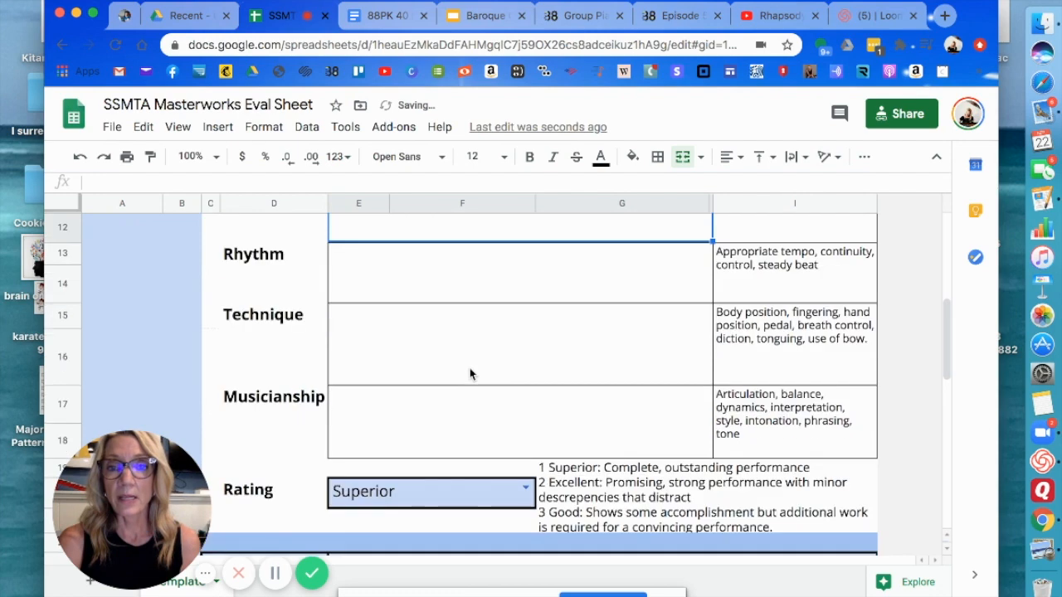
{"action": "scroll", "coordinate": [469, 374], "scroll_direction": "down", "scroll_amount": 1}
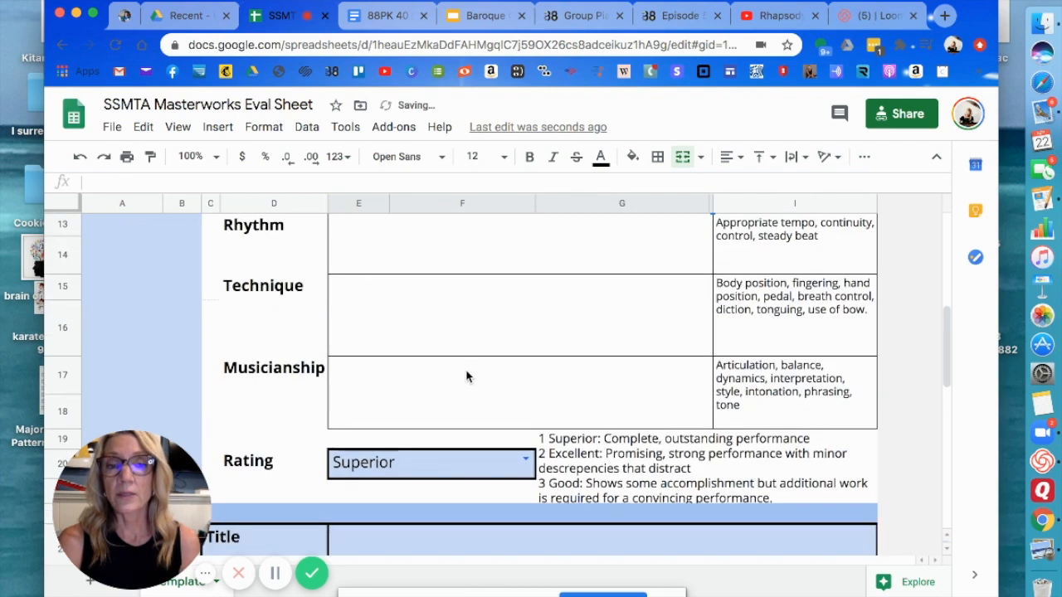
{"action": "left_click", "coordinate": [525, 461]}
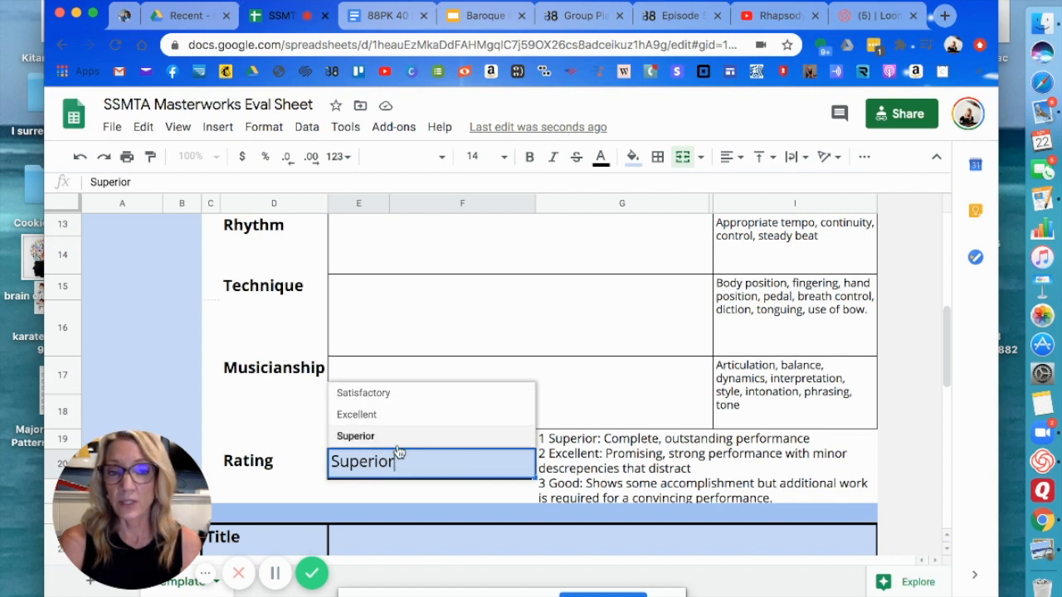
{"action": "left_click", "coordinate": [583, 457]}
- Look through the empty piece #2 section and open its list of rating choices
{"action": "scroll", "coordinate": [485, 382], "scroll_direction": "down", "scroll_amount": 5}
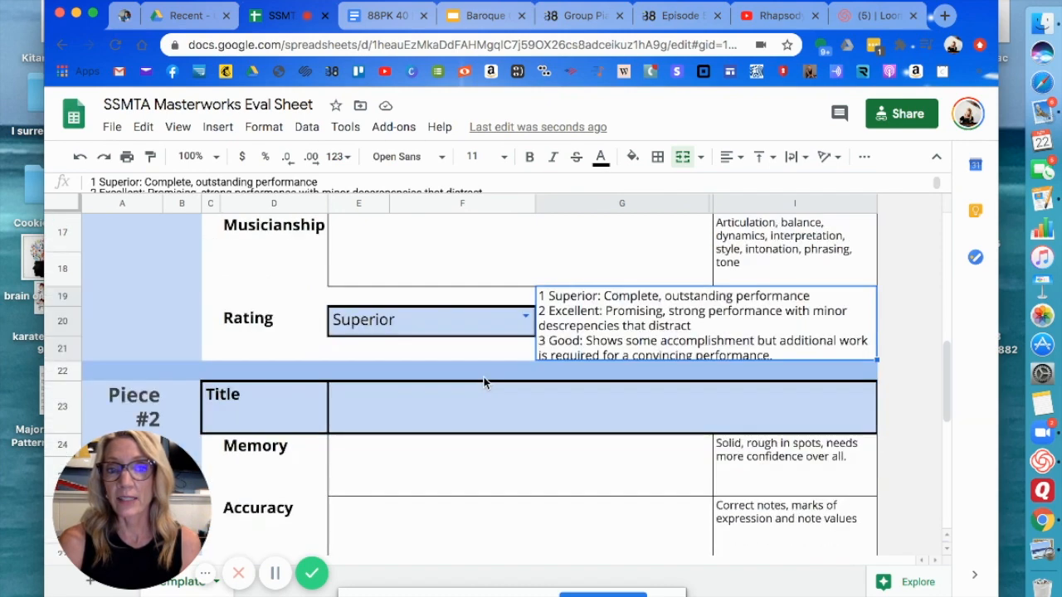
{"action": "scroll", "coordinate": [485, 382], "scroll_direction": "down", "scroll_amount": 3}
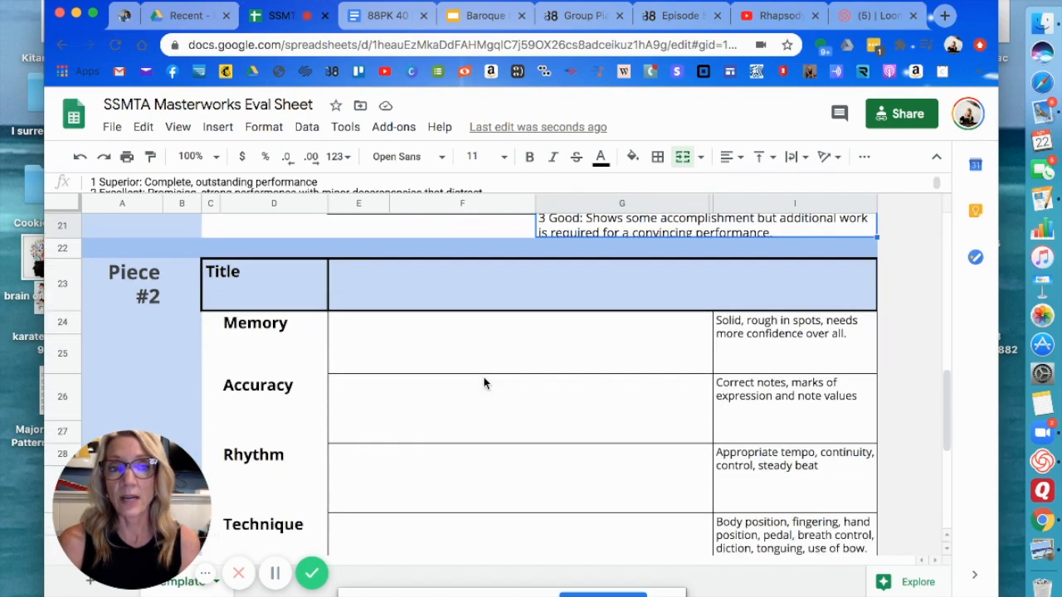
{"action": "scroll", "coordinate": [485, 382], "scroll_direction": "down", "scroll_amount": 5}
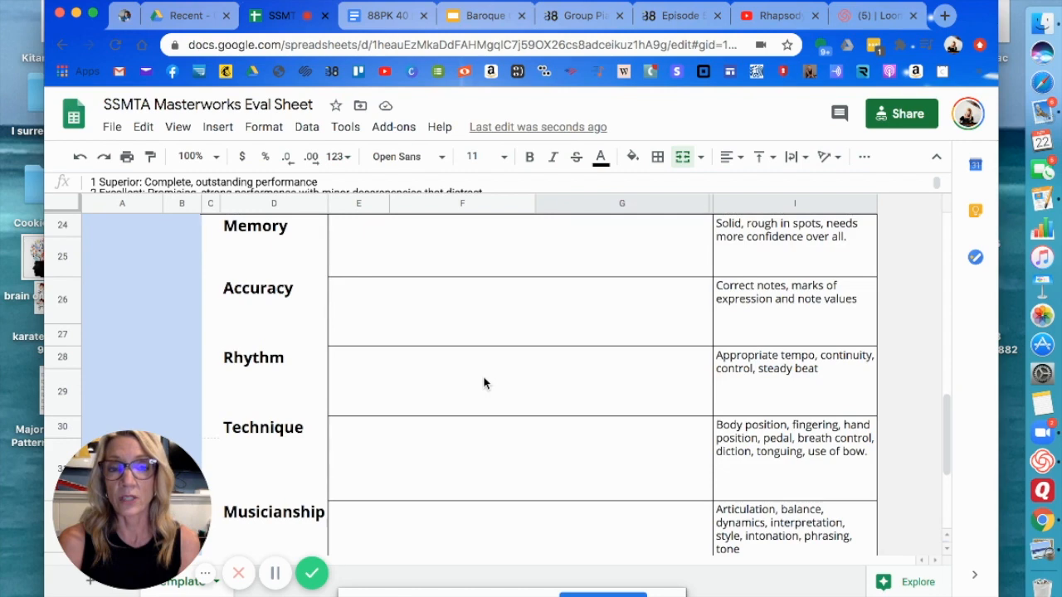
{"action": "scroll", "coordinate": [486, 383], "scroll_direction": "down", "scroll_amount": 2}
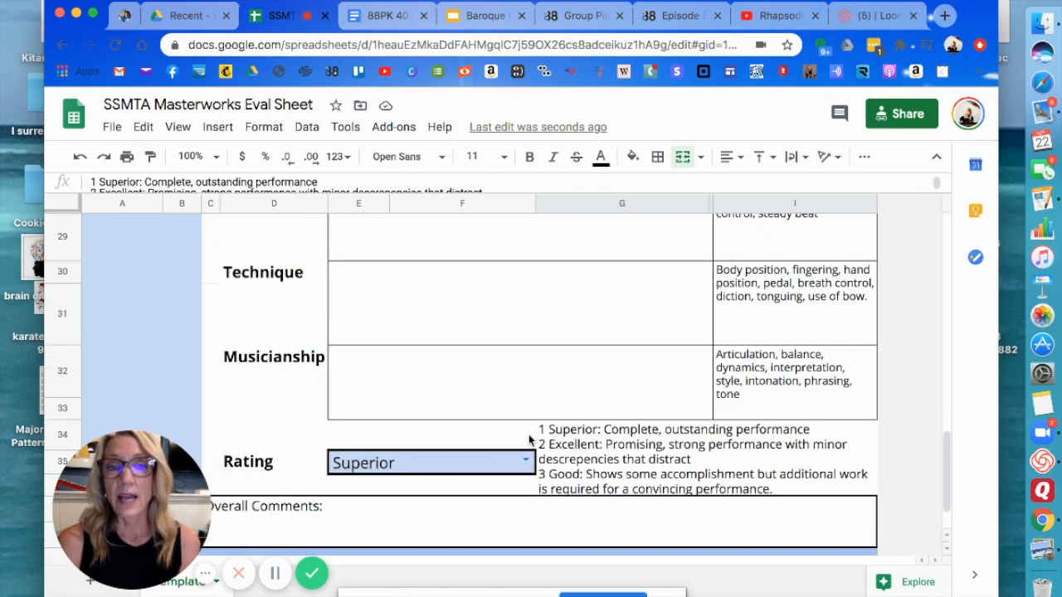
{"action": "left_click", "coordinate": [525, 462]}
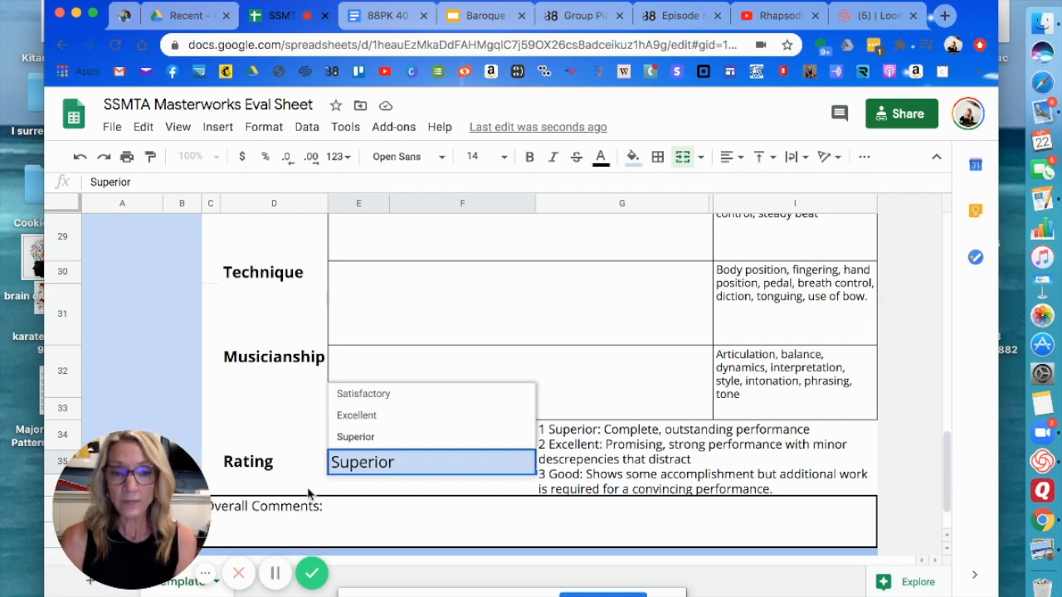
- Open the Overall Comments cell below piece #2's rating for editing
{"action": "scroll", "coordinate": [279, 476], "scroll_direction": "down", "scroll_amount": 2}
{"action": "left_click", "coordinate": [274, 468]}
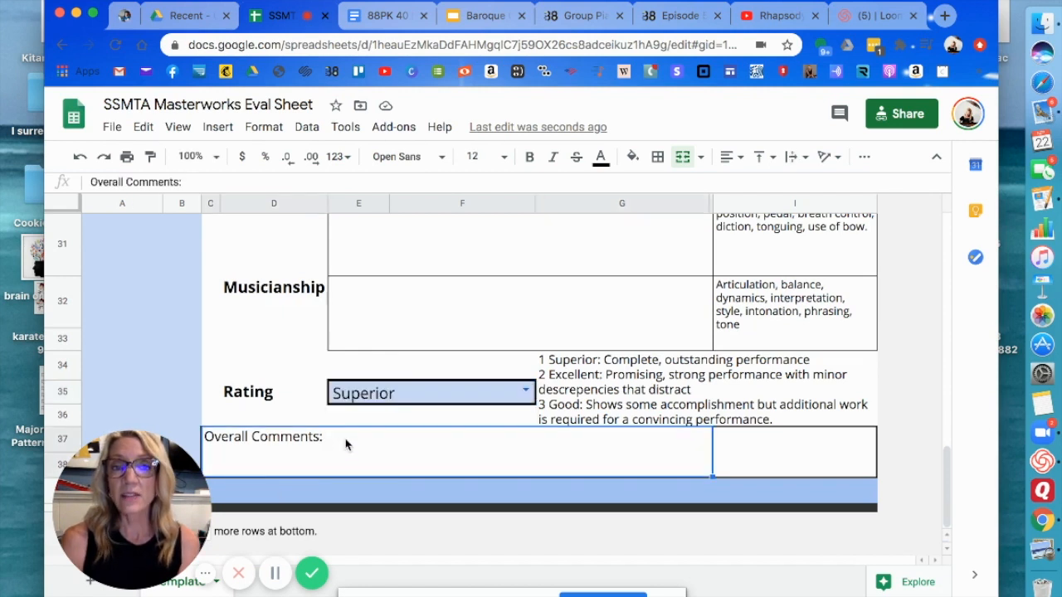
{"action": "double_click", "coordinate": [345, 438]}
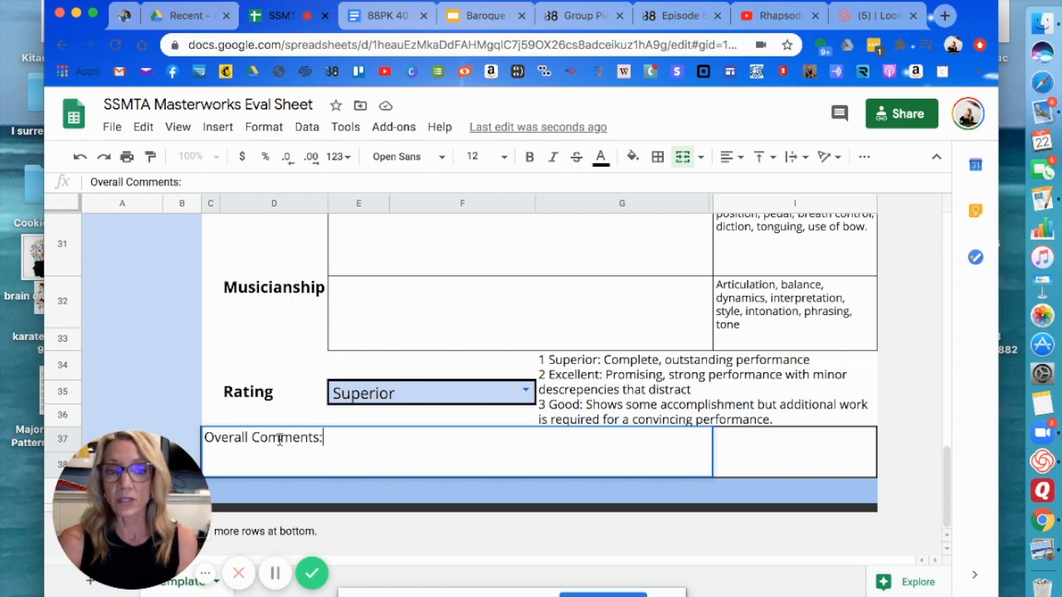
- Duplicate the Template sheet and rename the copy with the entrant's first name
{"action": "left_click_drag", "start_coordinate": [165, 475], "coordinate": [805, 353]}
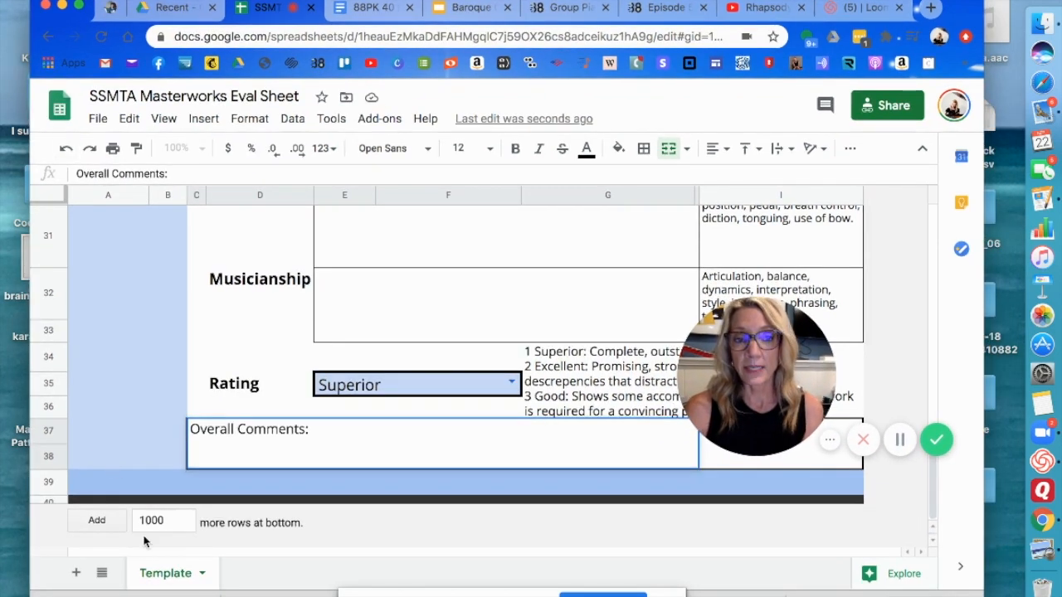
{"action": "scroll", "coordinate": [214, 405], "scroll_direction": "up", "scroll_amount": 1}
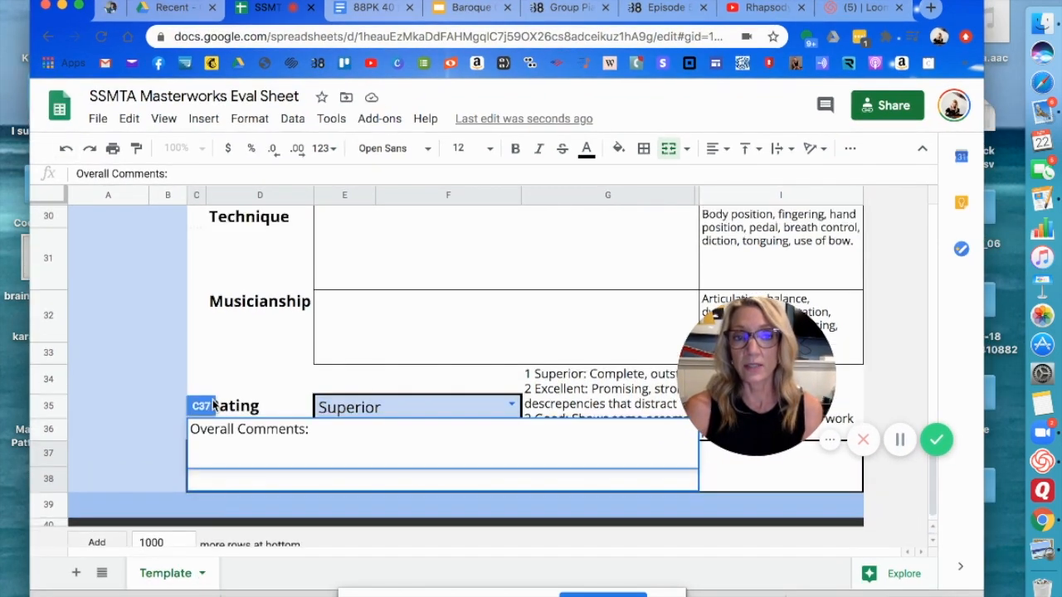
{"action": "left_click", "coordinate": [201, 575]}
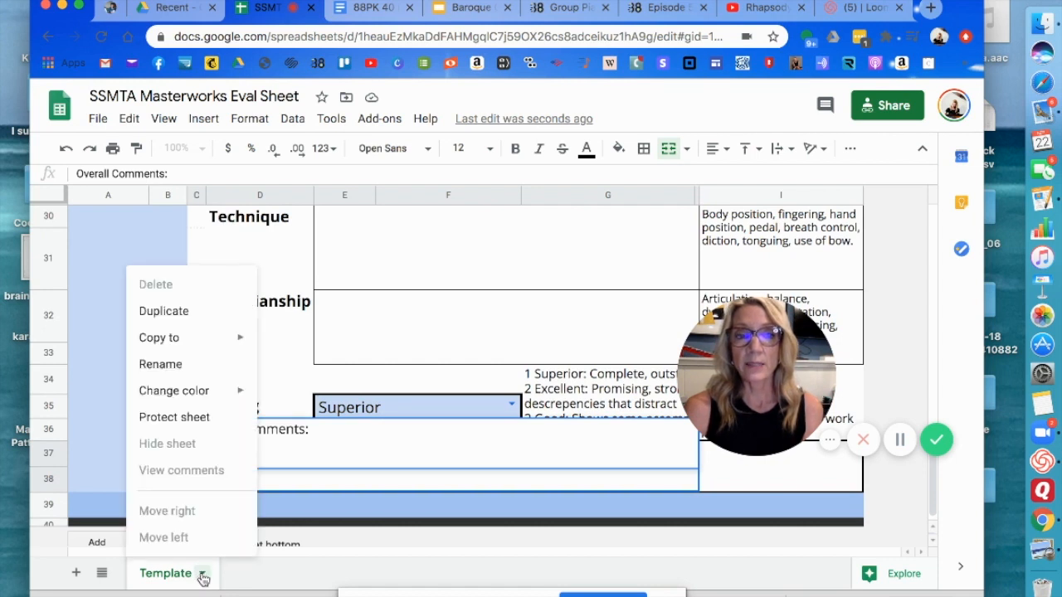
{"action": "left_click", "coordinate": [181, 312]}
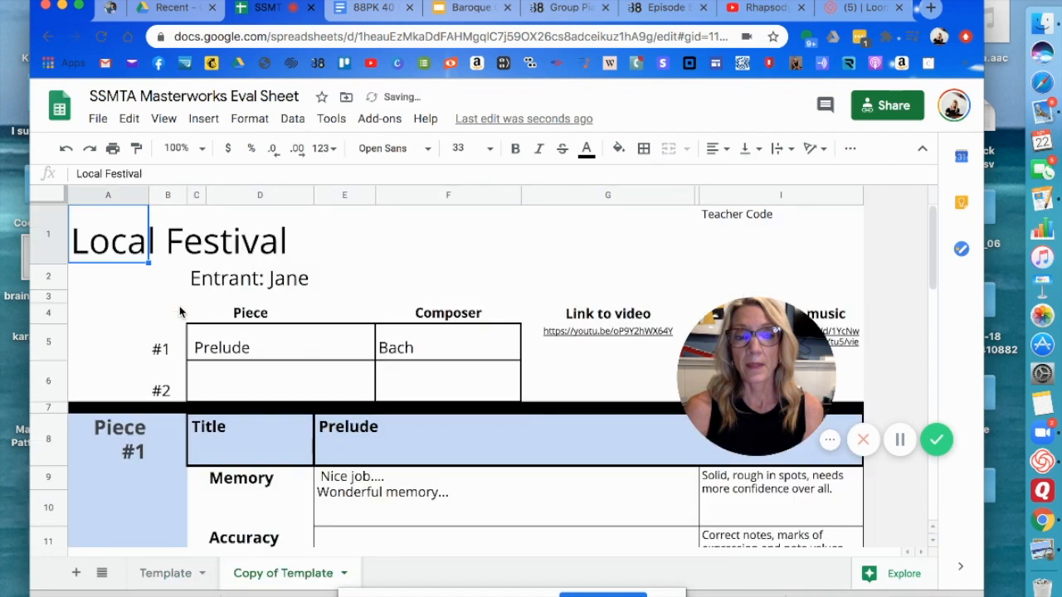
{"action": "left_click", "coordinate": [342, 574]}
{"action": "left_click", "coordinate": [270, 362]}
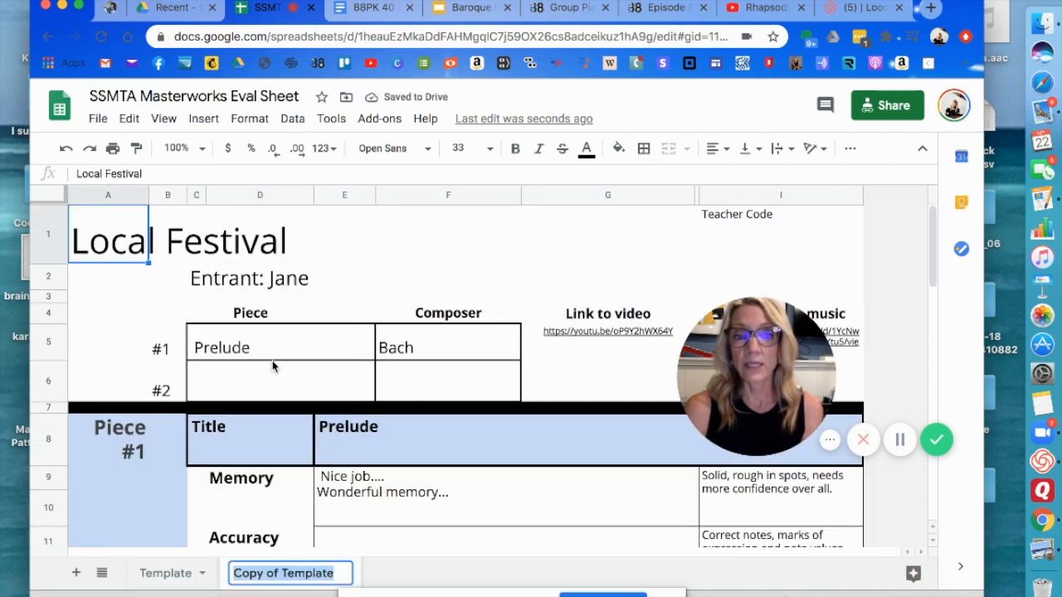
{"action": "type", "text": "Jane"}
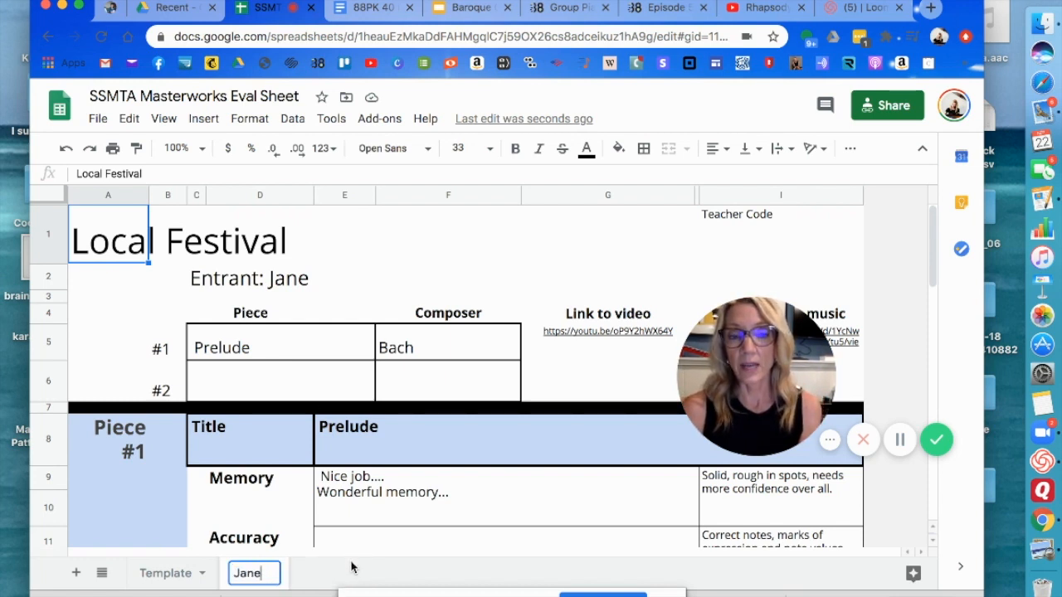
{"action": "left_click", "coordinate": [307, 569]}
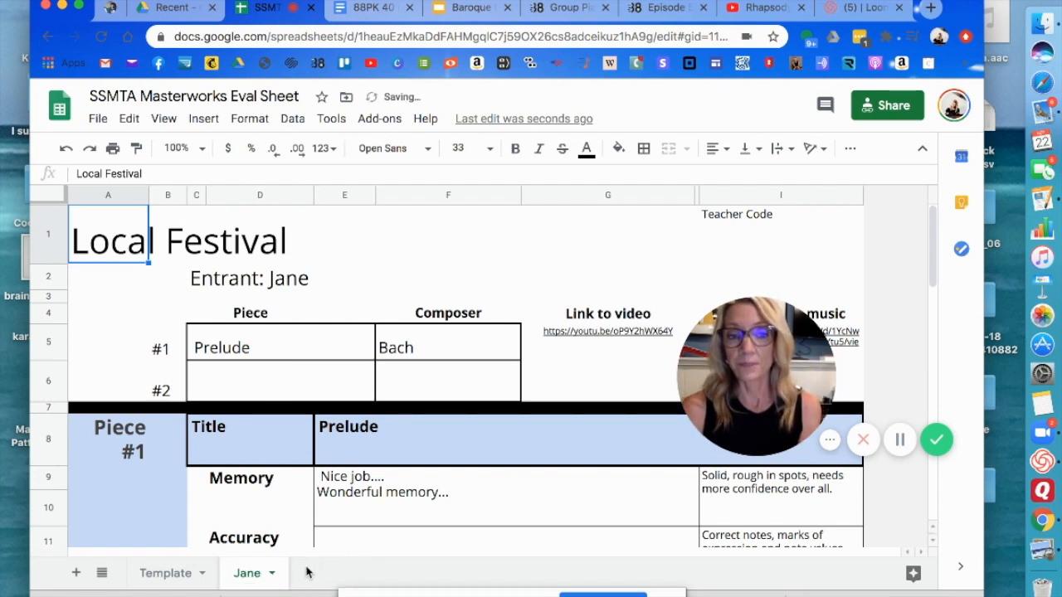
{"action": "left_click", "coordinate": [202, 578]}
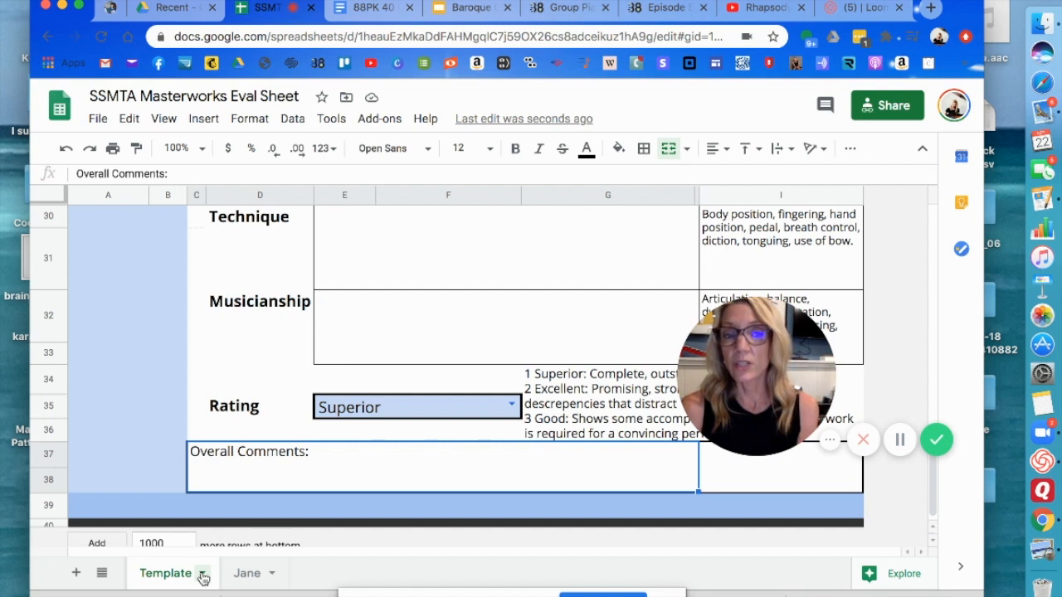
{"action": "left_click", "coordinate": [203, 574]}
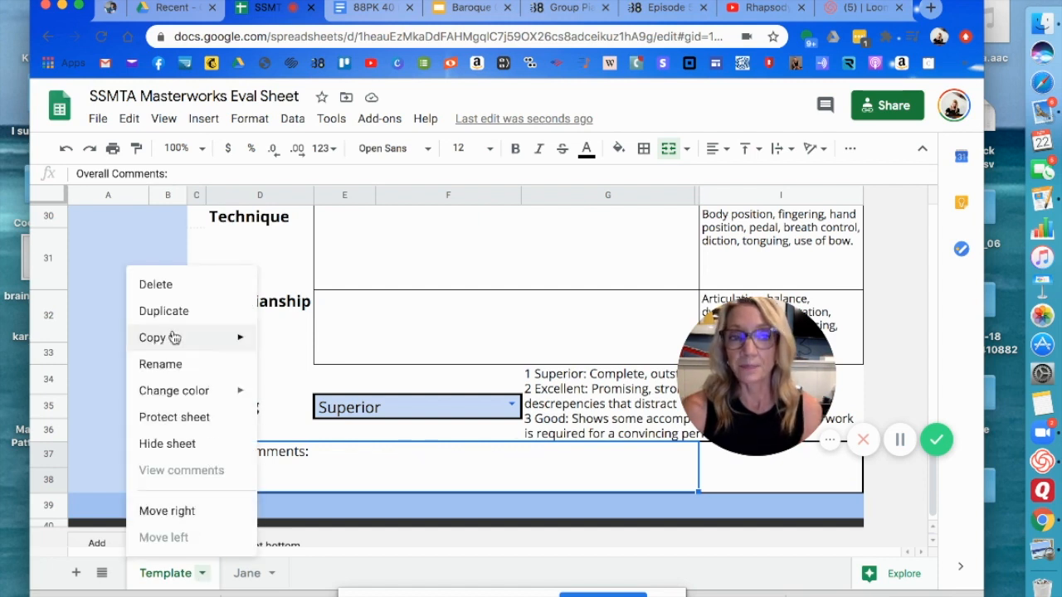
{"action": "left_click", "coordinate": [156, 365]}
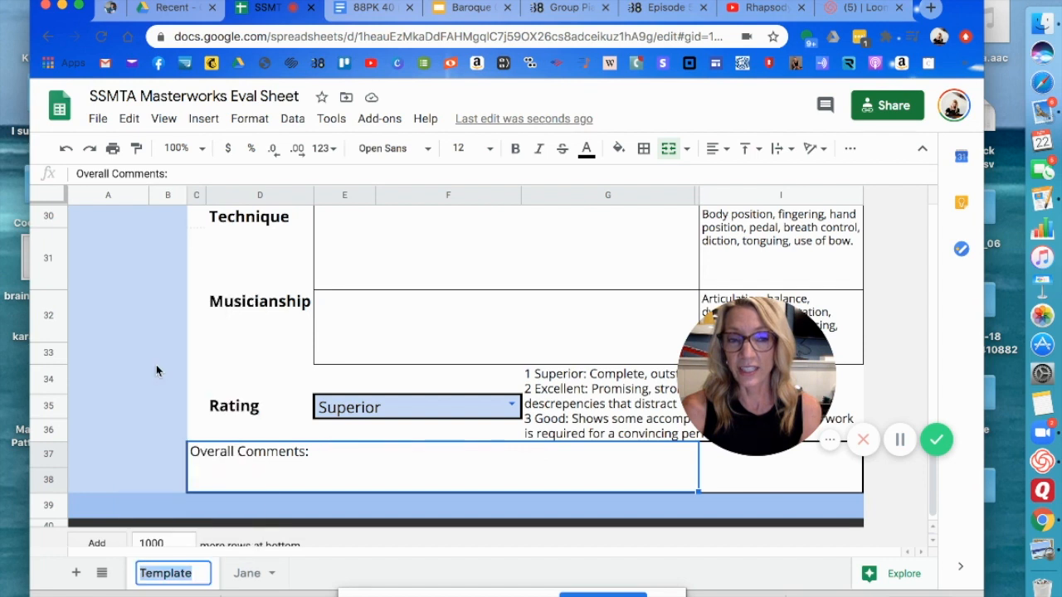
{"action": "left_click", "coordinate": [367, 575]}
- Make another duplicate of the Template sheet and rename it with a second entrant's first name
{"action": "left_click", "coordinate": [203, 573]}
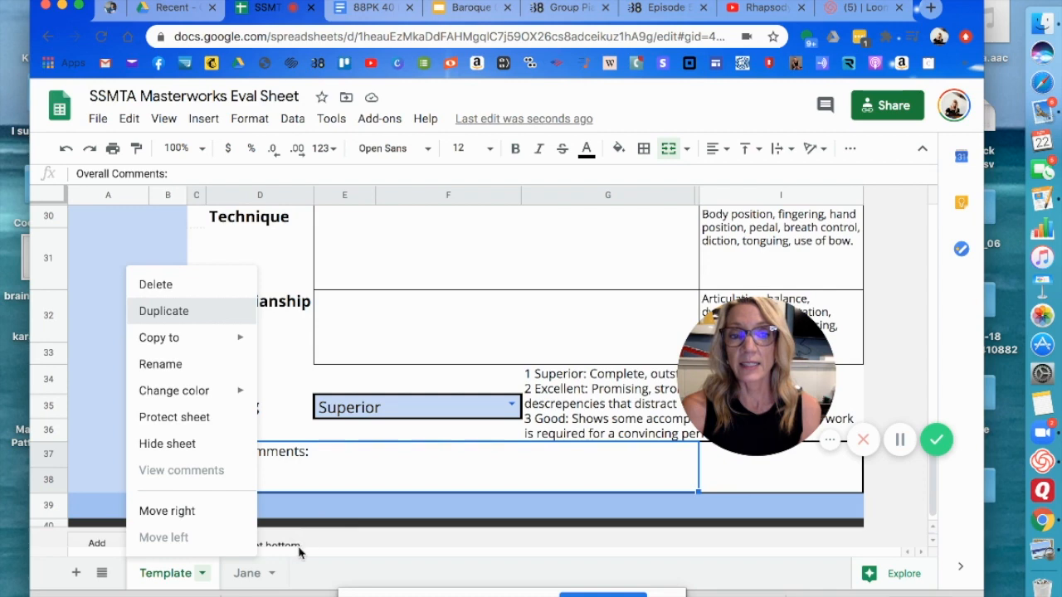
{"action": "left_click", "coordinate": [343, 573]}
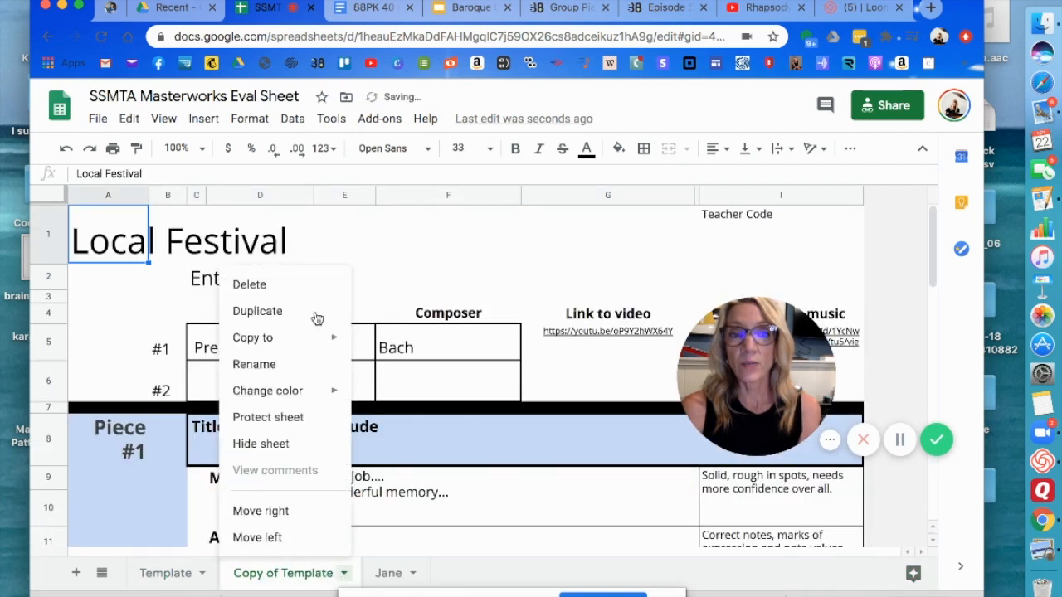
{"action": "left_click", "coordinate": [257, 364]}
{"action": "type", "text": "Bob"}
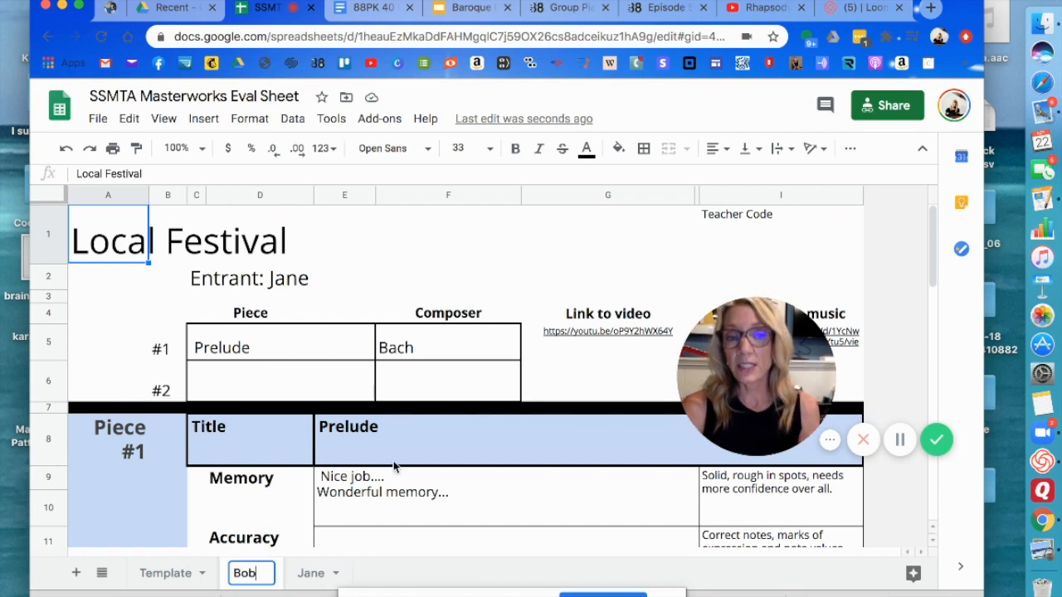
{"action": "left_click", "coordinate": [393, 573]}
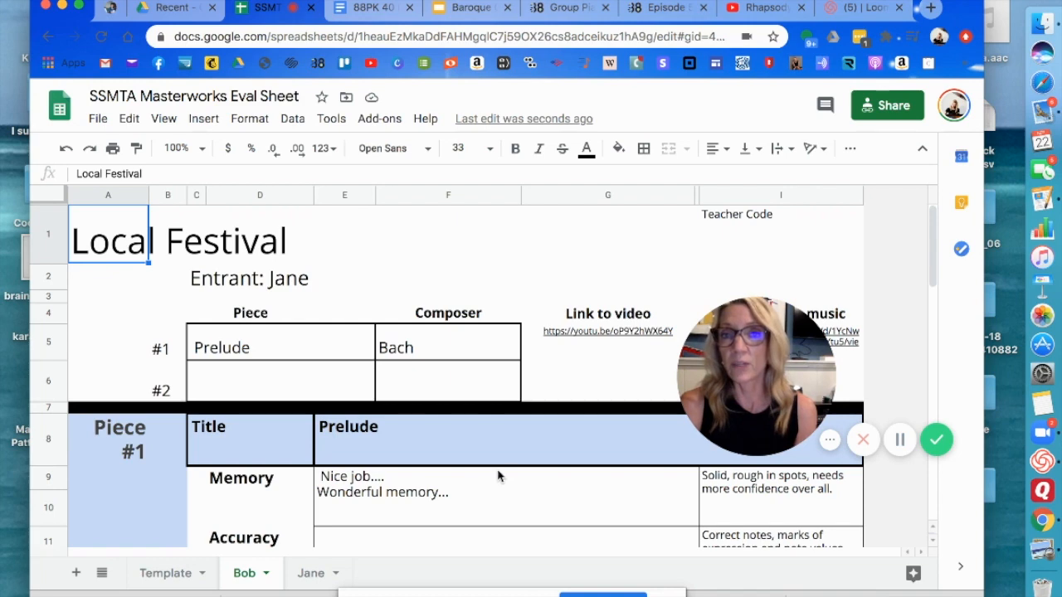
- Copy the spreadsheet's sharing link that lets anyone view it, and close the sharing settings
{"action": "left_click", "coordinate": [885, 106]}
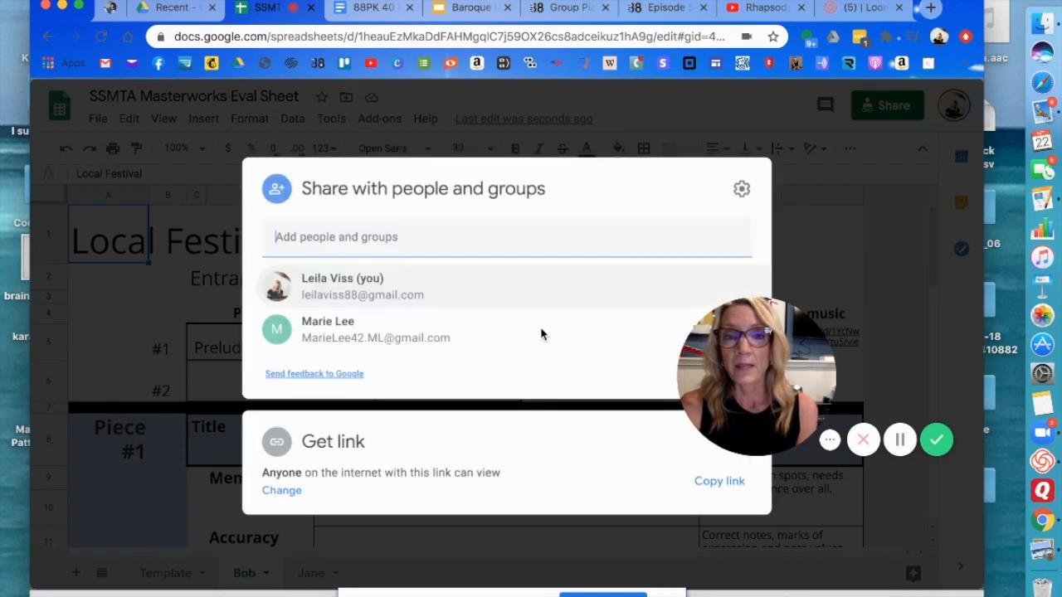
{"action": "left_click", "coordinate": [724, 488]}
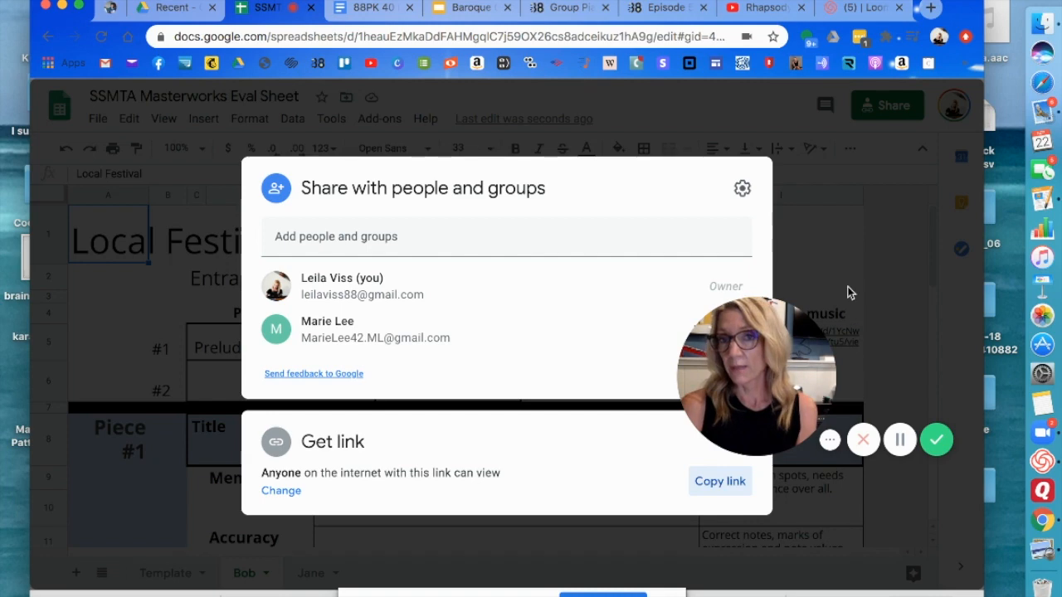
{"action": "left_click", "coordinate": [704, 98]}
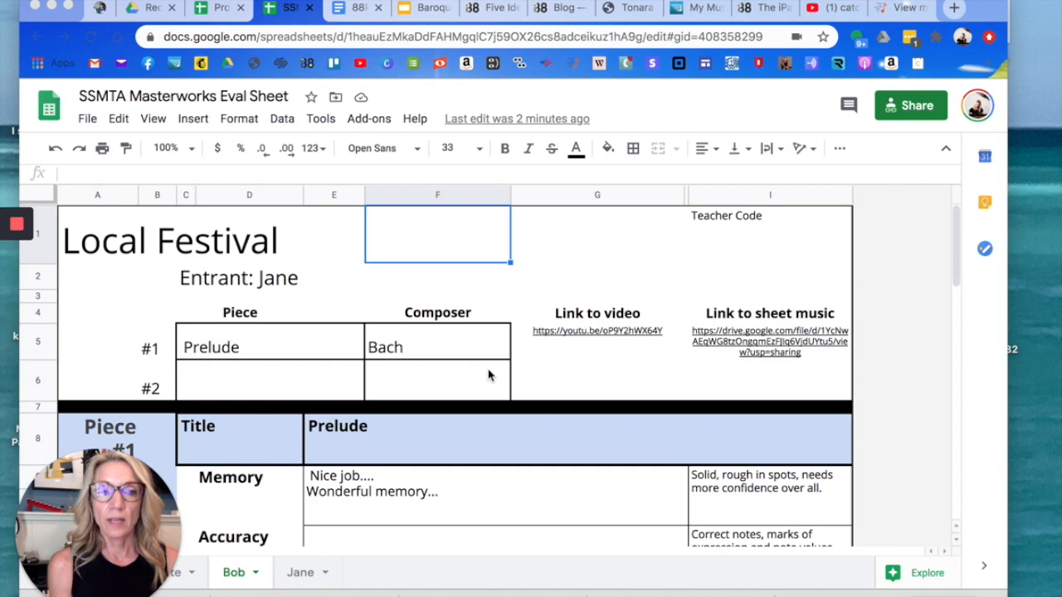
{"action": "scroll", "coordinate": [277, 495], "scroll_direction": "down", "scroll_amount": 1}
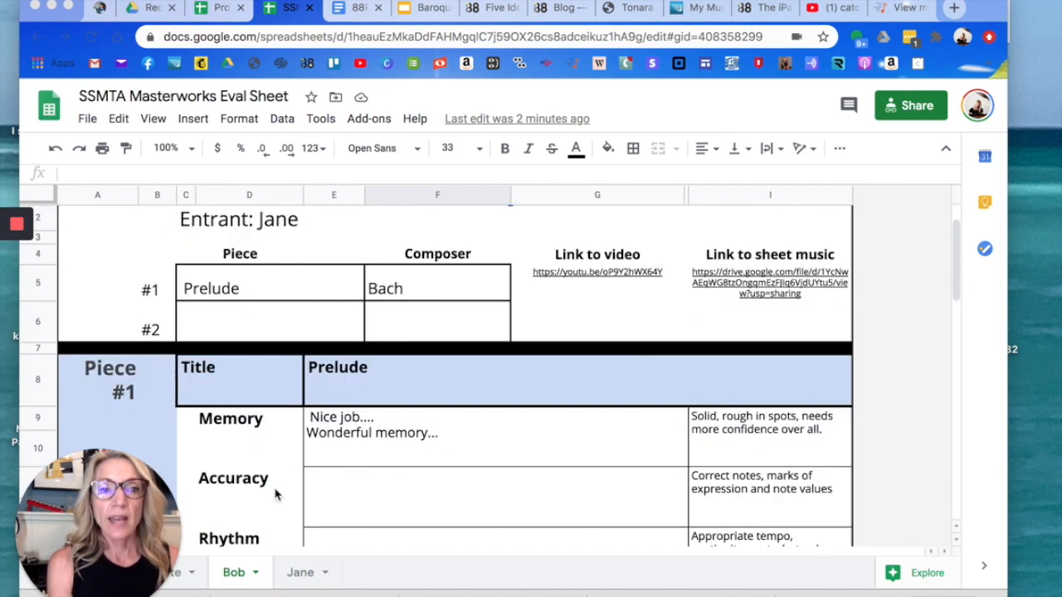
{"action": "scroll", "coordinate": [276, 494], "scroll_direction": "up", "scroll_amount": 1}
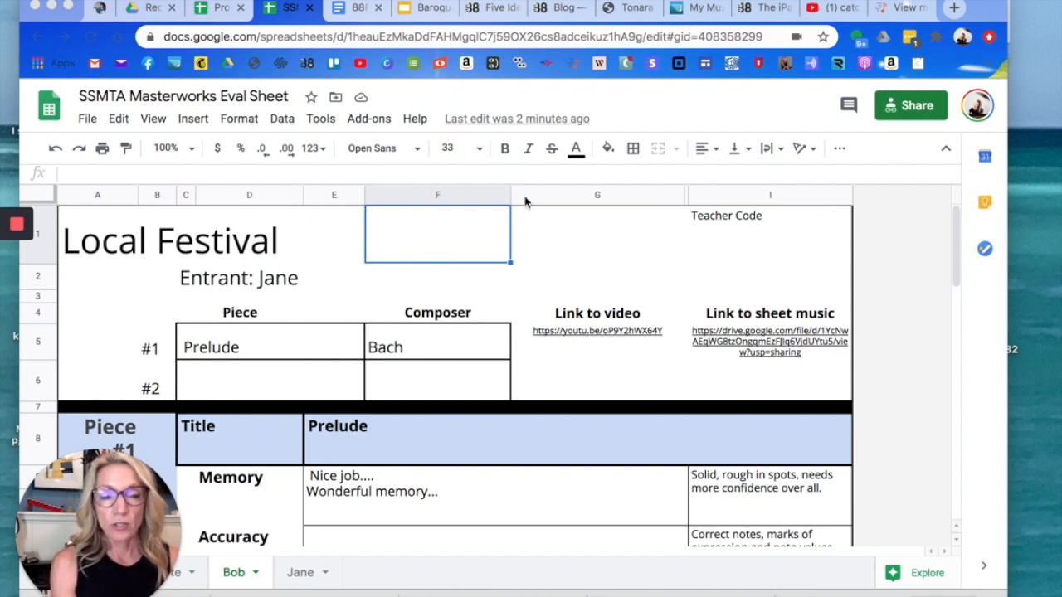
{"action": "left_click", "coordinate": [87, 122]}
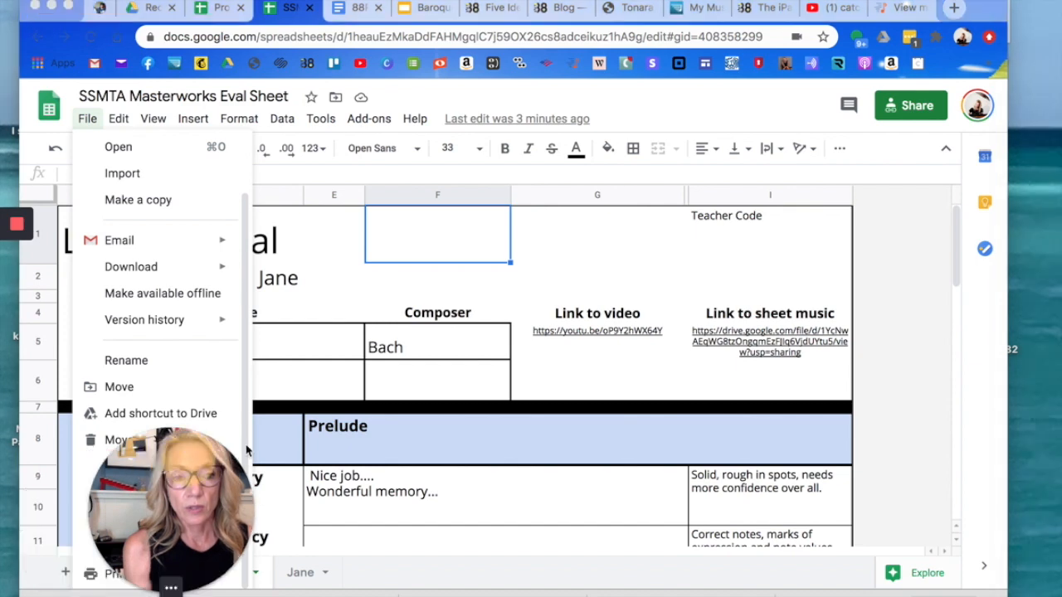
{"action": "left_click", "coordinate": [340, 443]}
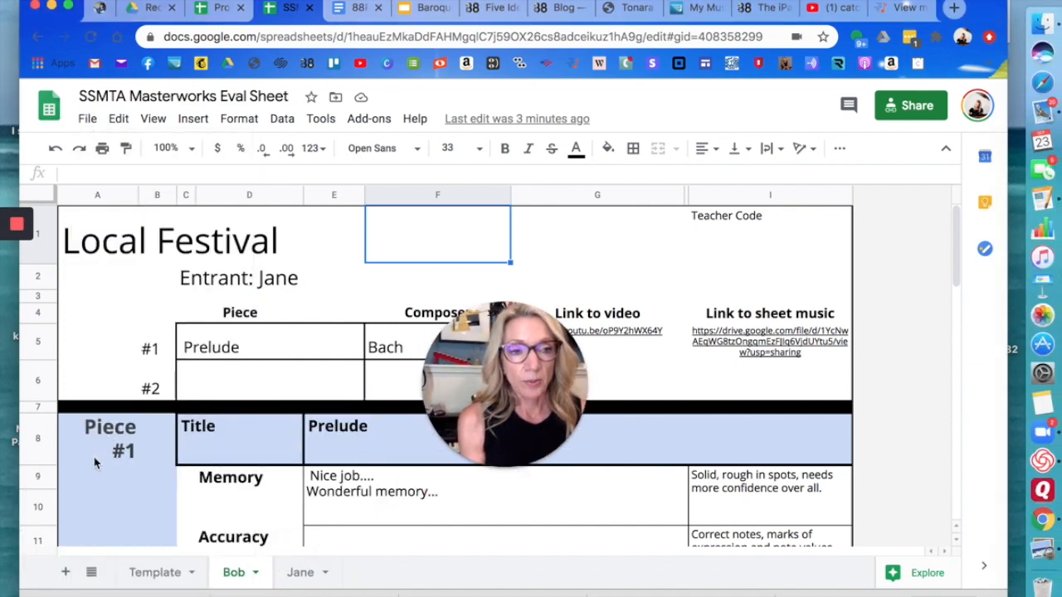
- Open the print settings for the second entrant's evaluation sheet
{"action": "scroll", "coordinate": [95, 456], "scroll_direction": "down", "scroll_amount": 1}
{"action": "left_click", "coordinate": [87, 118]}
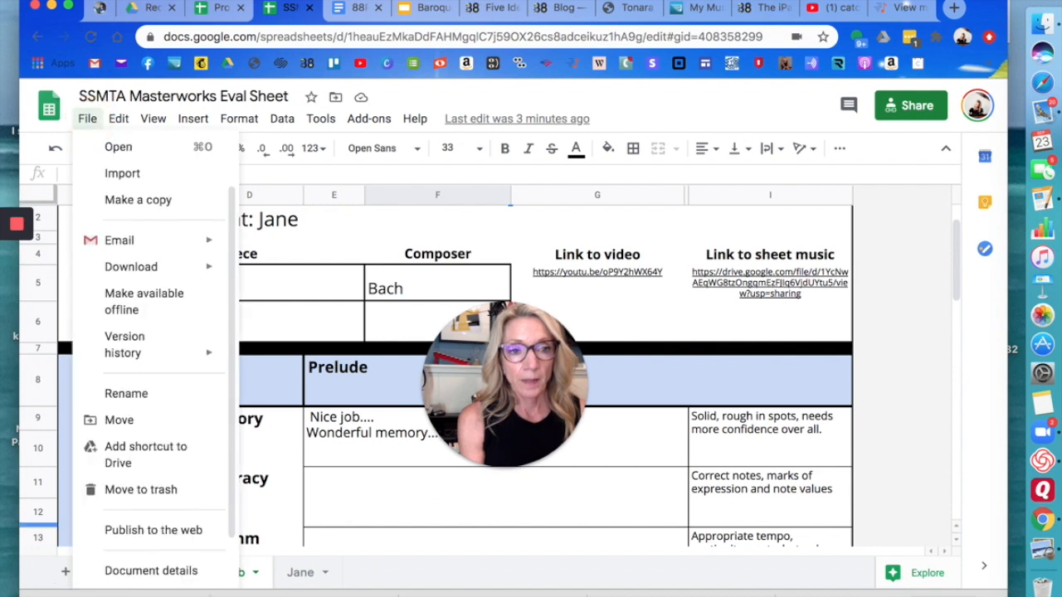
{"action": "scroll", "coordinate": [111, 530], "scroll_direction": "down", "scroll_amount": 2}
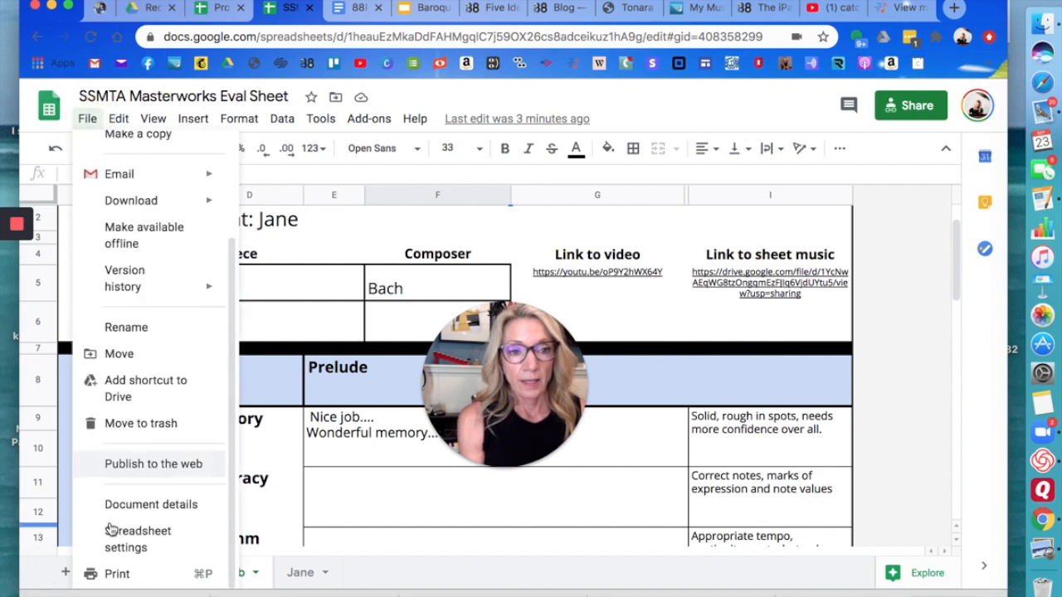
{"action": "left_click", "coordinate": [114, 575]}
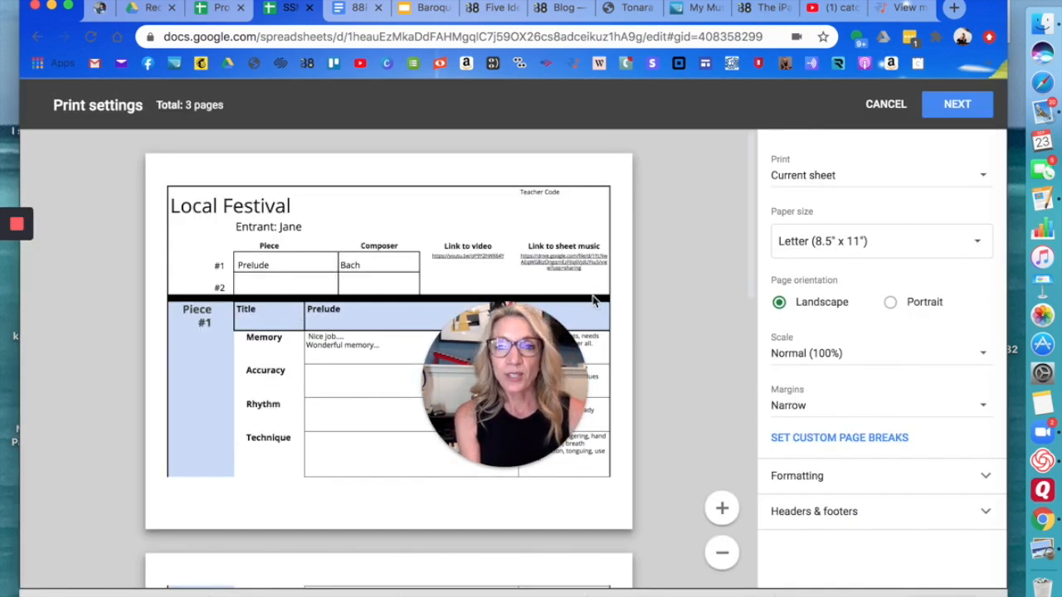
{"action": "left_click_drag", "start_coordinate": [504, 365], "coordinate": [99, 448]}
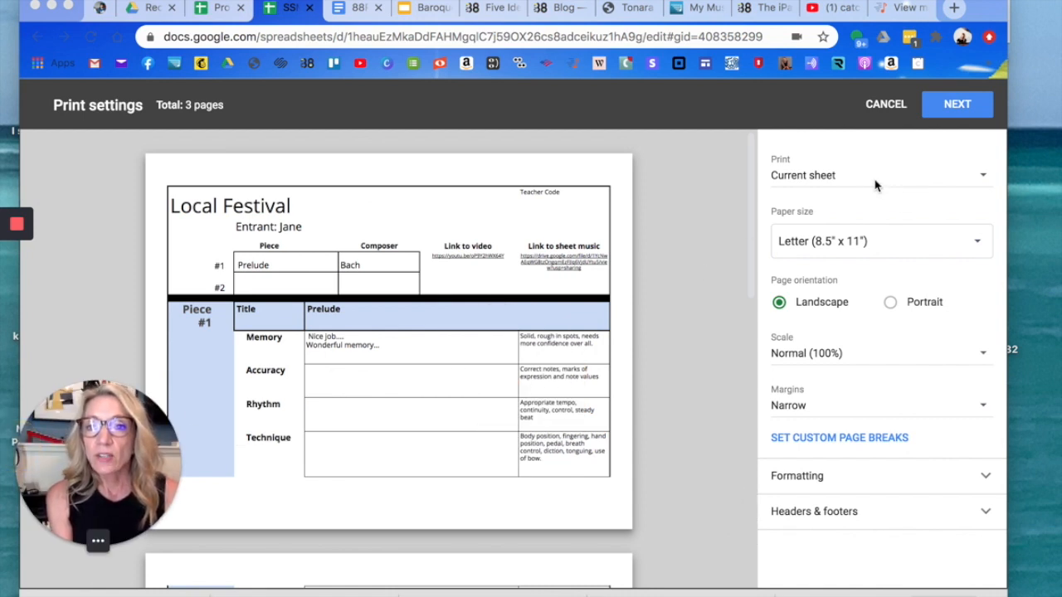
{"action": "left_click", "coordinate": [981, 176]}
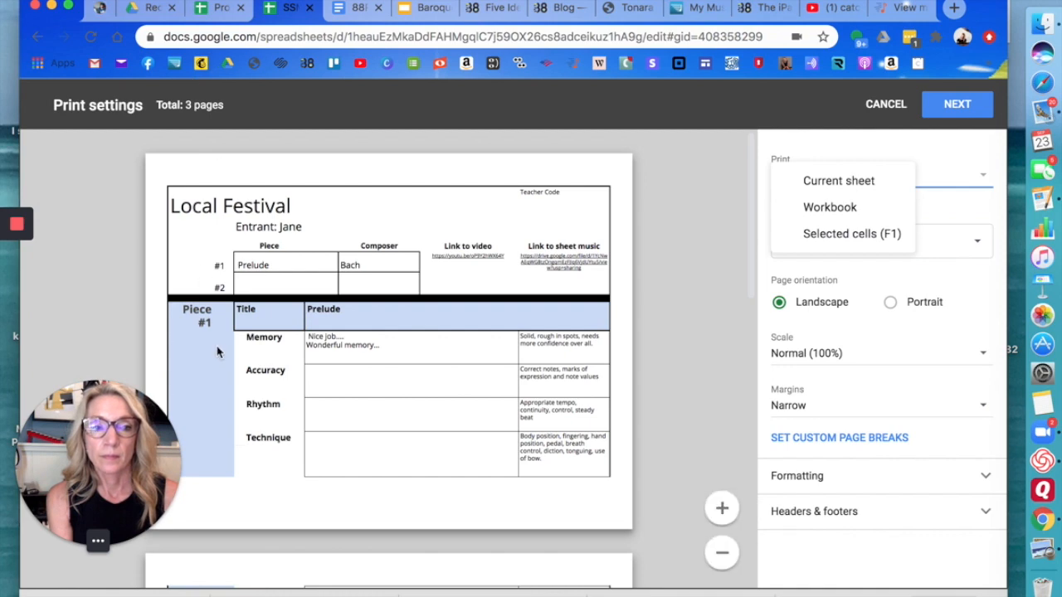
{"action": "scroll", "coordinate": [218, 350], "scroll_direction": "down", "scroll_amount": 1}
{"action": "left_click", "coordinate": [885, 105]}
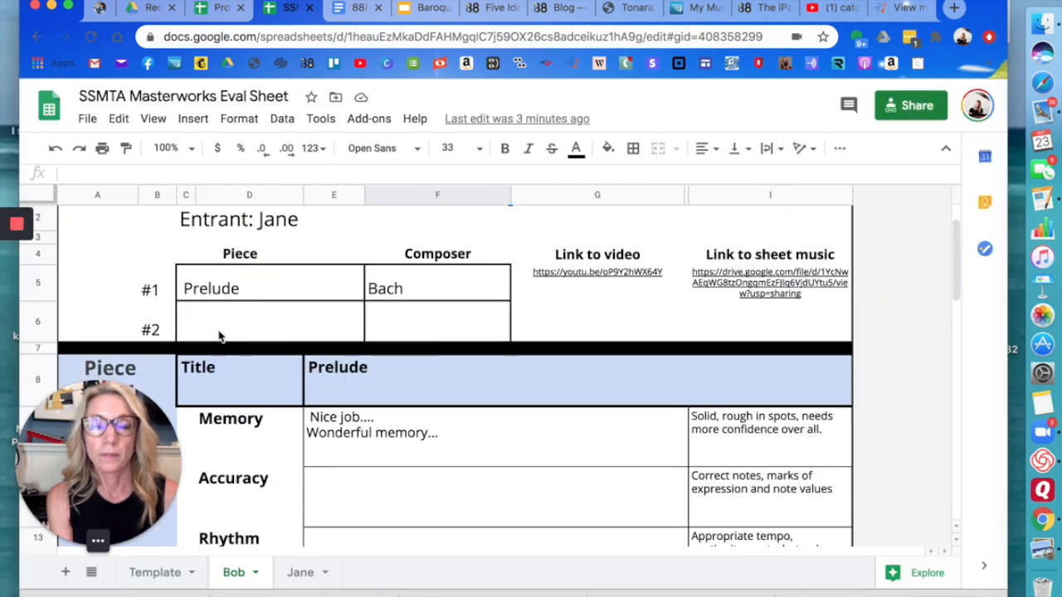
{"action": "scroll", "coordinate": [221, 337], "scroll_direction": "up", "scroll_amount": 1}
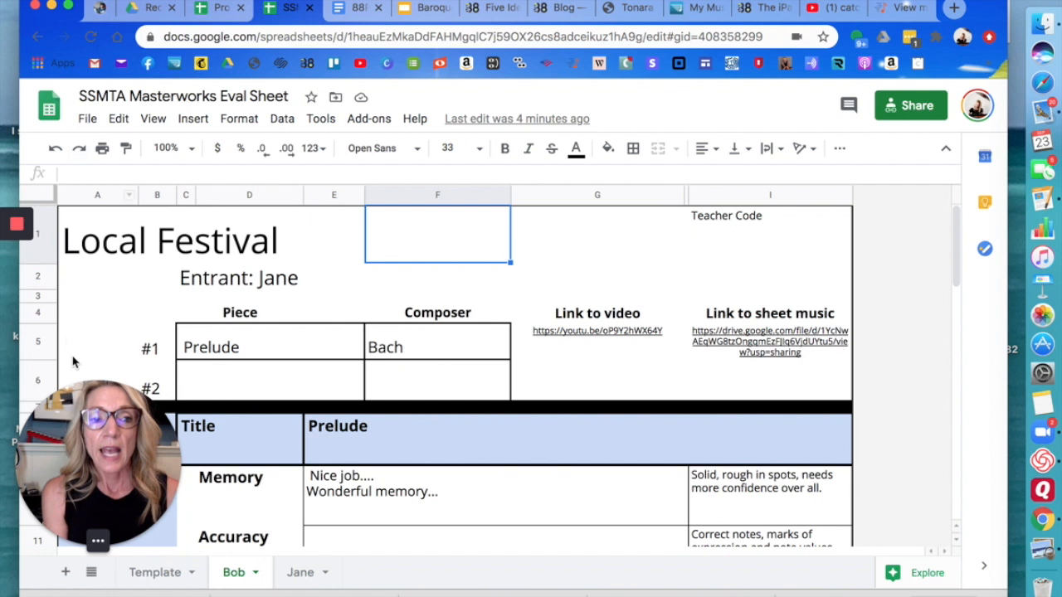
{"action": "left_click_drag", "start_coordinate": [67, 412], "coordinate": [825, 389]}
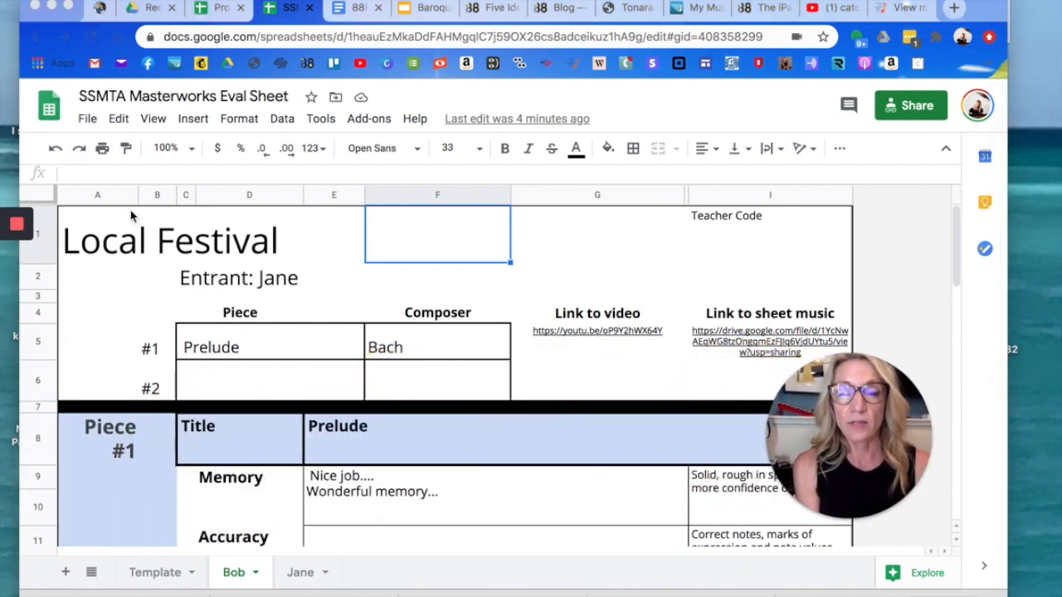
- Open the print settings for the active entrant's evaluation sheet and keep the print range on the current sheet
{"action": "left_click", "coordinate": [87, 120]}
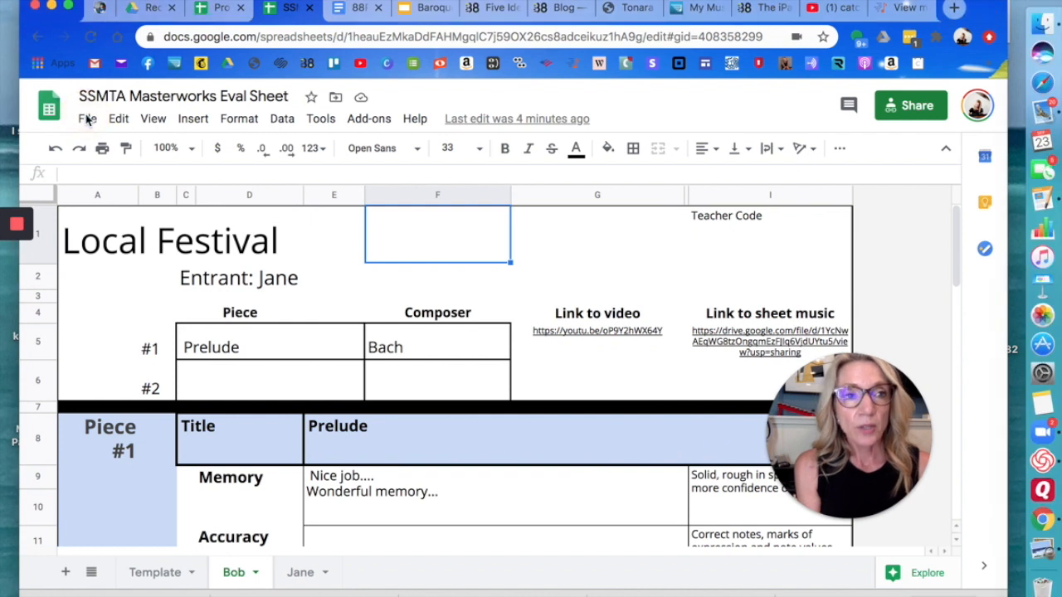
{"action": "left_click", "coordinate": [87, 120]}
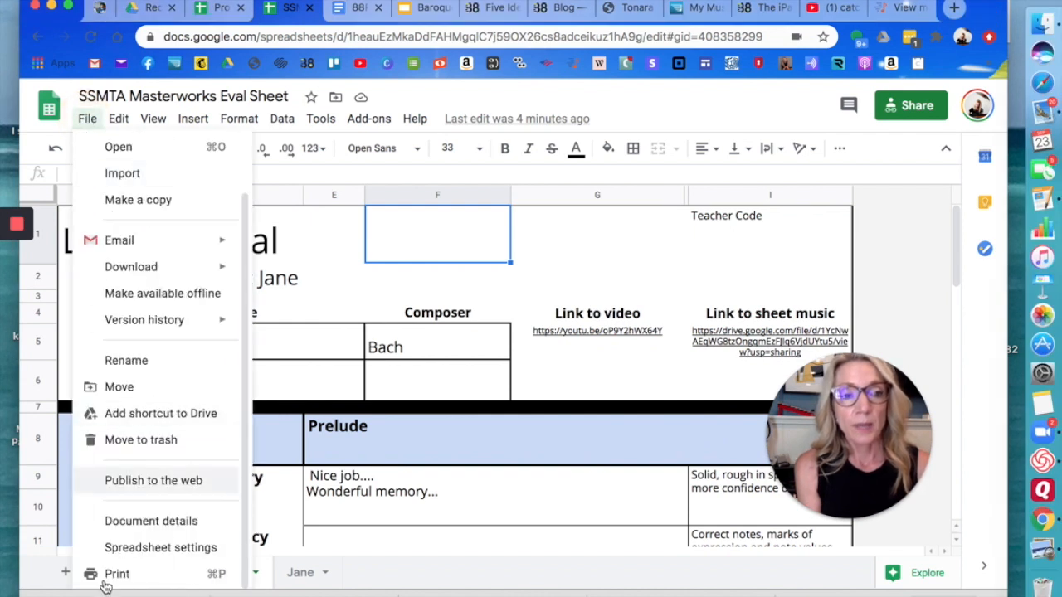
{"action": "left_click", "coordinate": [112, 577]}
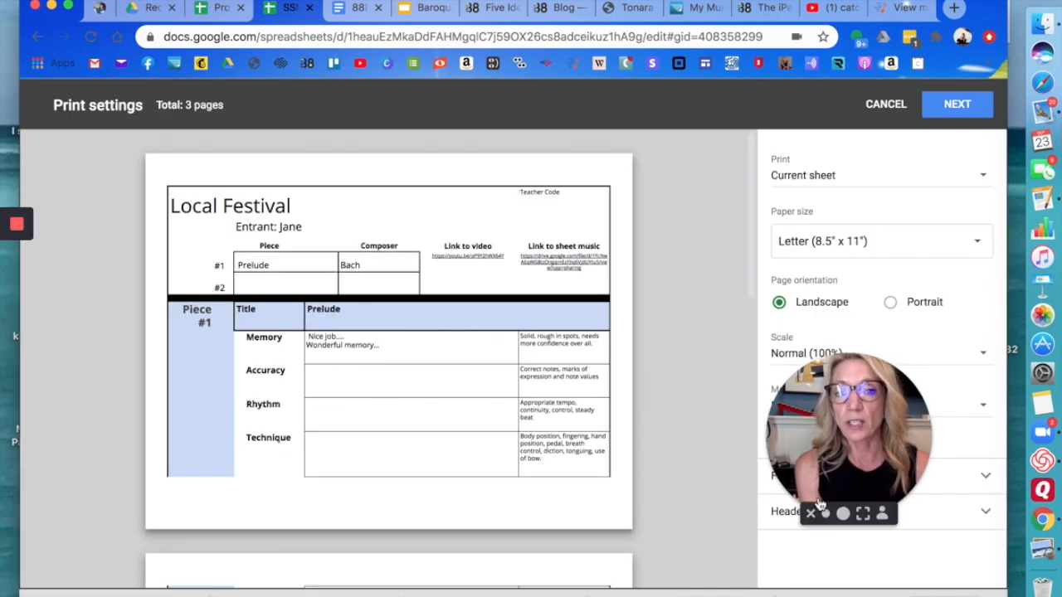
{"action": "left_click_drag", "start_coordinate": [815, 493], "coordinate": [52, 578]}
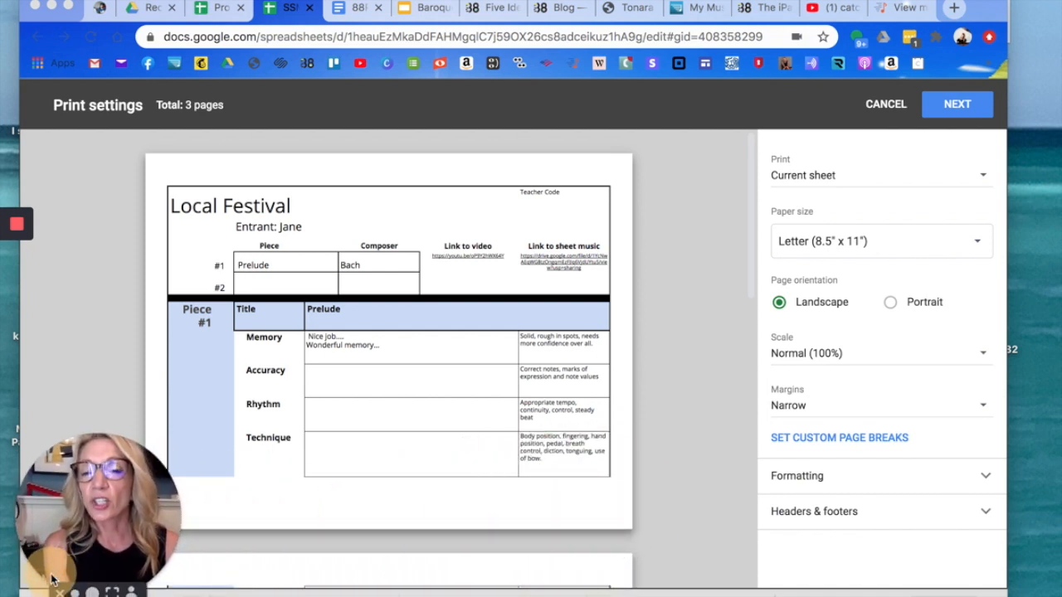
{"action": "left_click", "coordinate": [985, 179]}
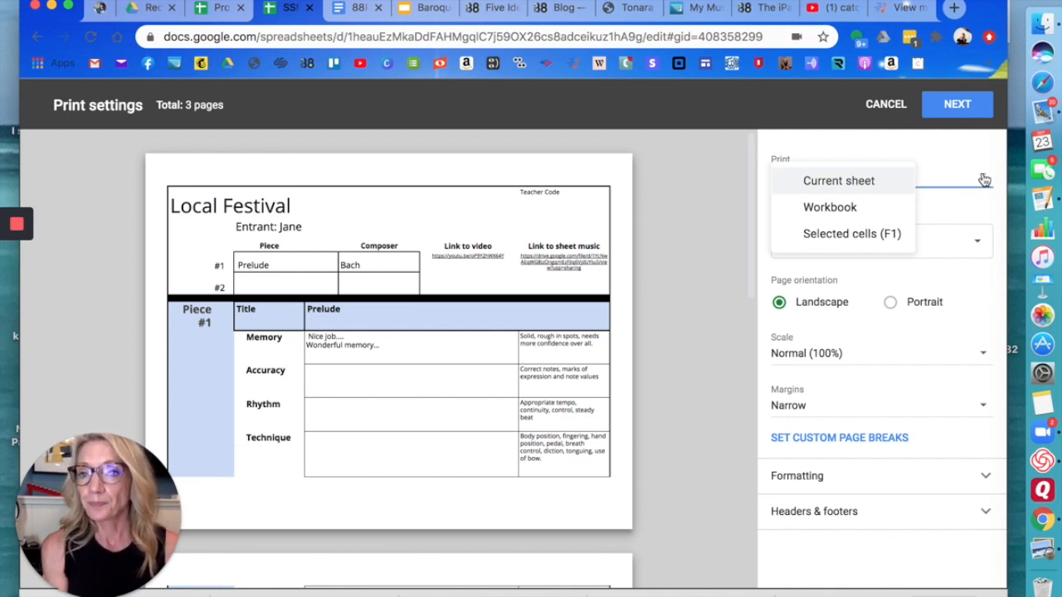
{"action": "left_click", "coordinate": [983, 180]}
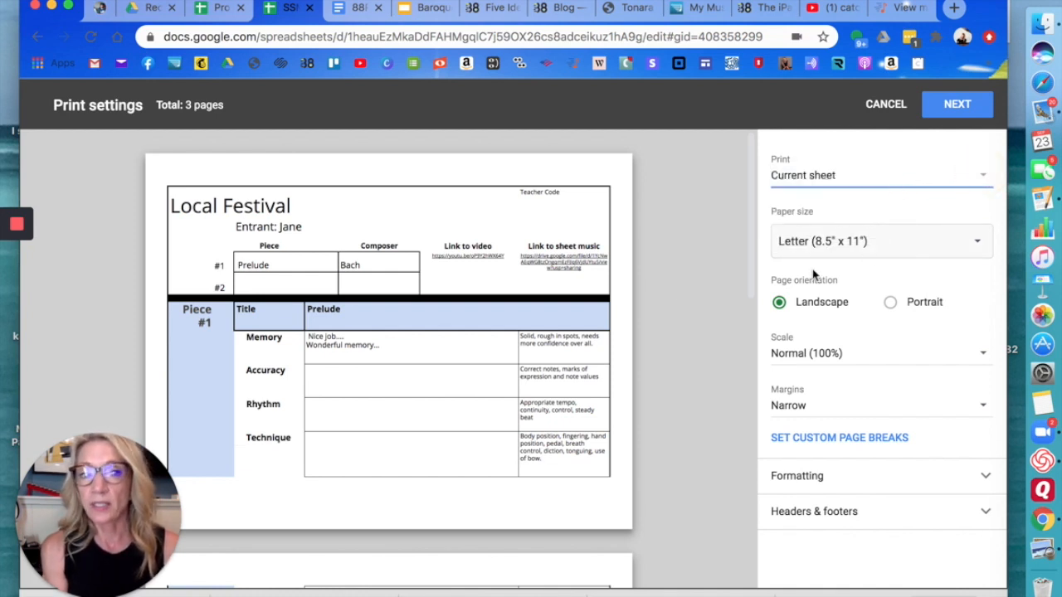
- Look through the print preview pages and change the page orientation to Portrait
{"action": "scroll", "coordinate": [472, 353], "scroll_direction": "down", "scroll_amount": 5}
{"action": "scroll", "coordinate": [472, 352], "scroll_direction": "down", "scroll_amount": 5}
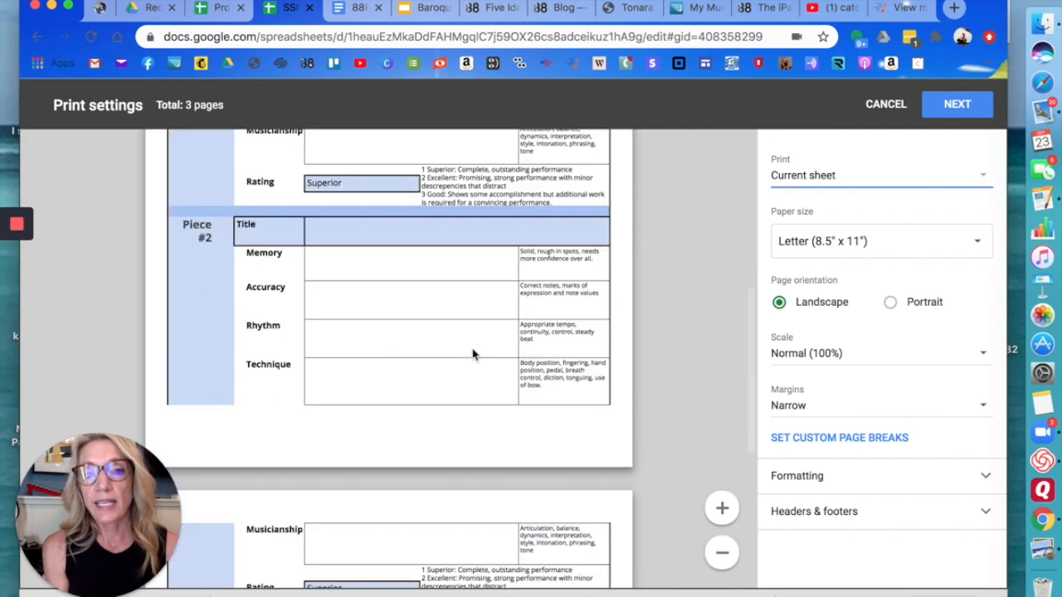
{"action": "scroll", "coordinate": [473, 353], "scroll_direction": "up", "scroll_amount": 3}
{"action": "scroll", "coordinate": [473, 354], "scroll_direction": "up", "scroll_amount": 5}
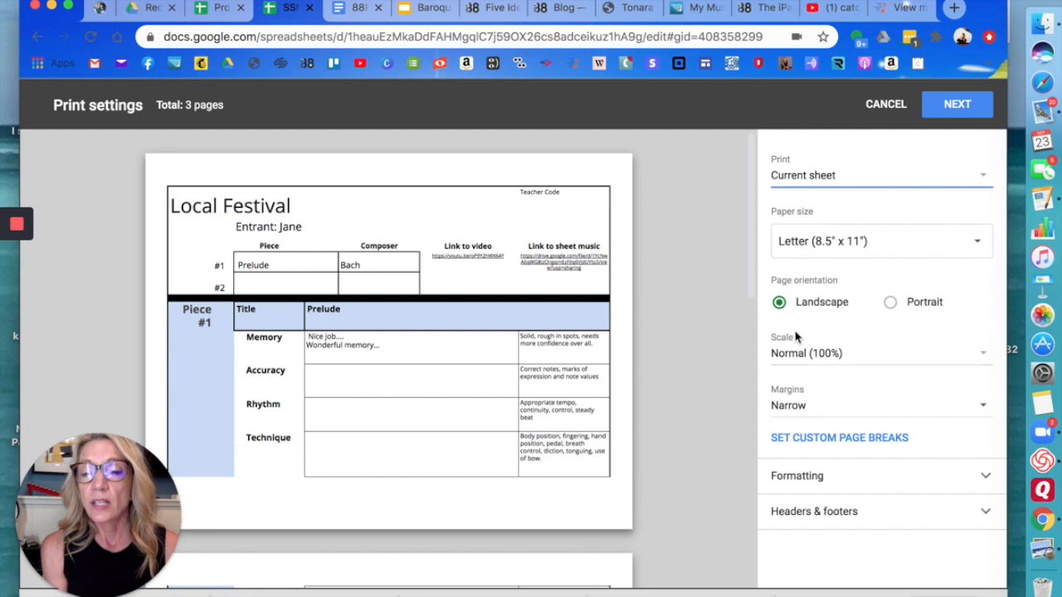
{"action": "left_click", "coordinate": [890, 302]}
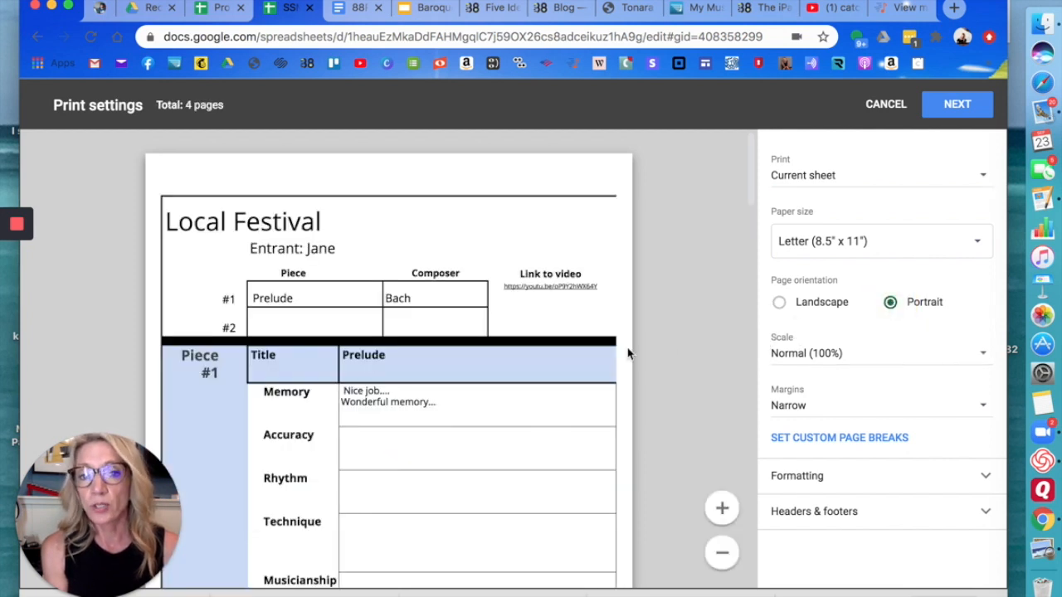
{"action": "scroll", "coordinate": [628, 350], "scroll_direction": "down", "scroll_amount": 1}
{"action": "scroll", "coordinate": [627, 353], "scroll_direction": "down", "scroll_amount": 1}
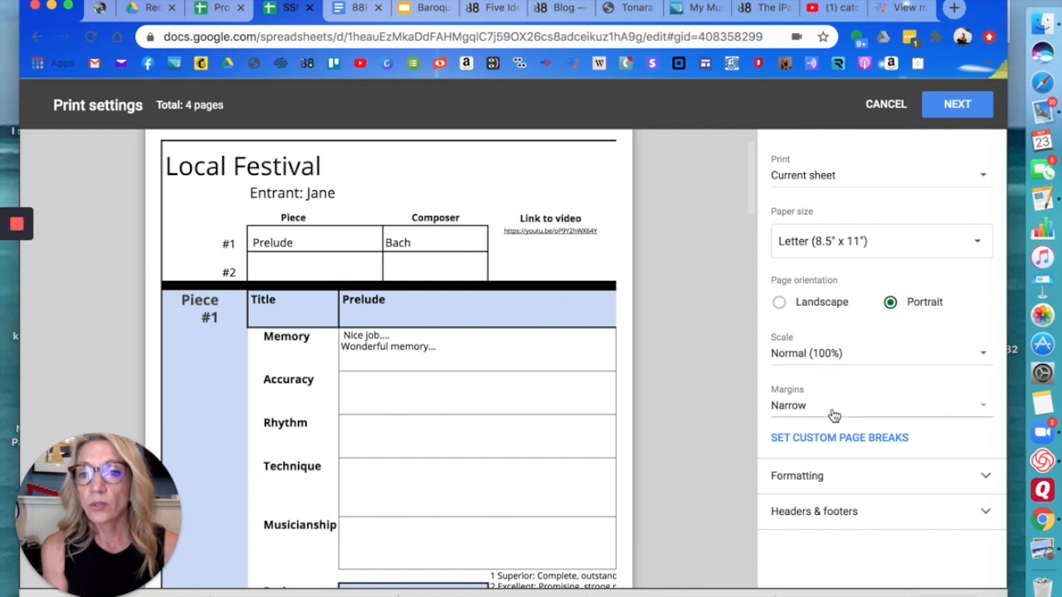
- Set the print scale to Fit to page and check the preview down to the overall comments
{"action": "left_click", "coordinate": [870, 356]}
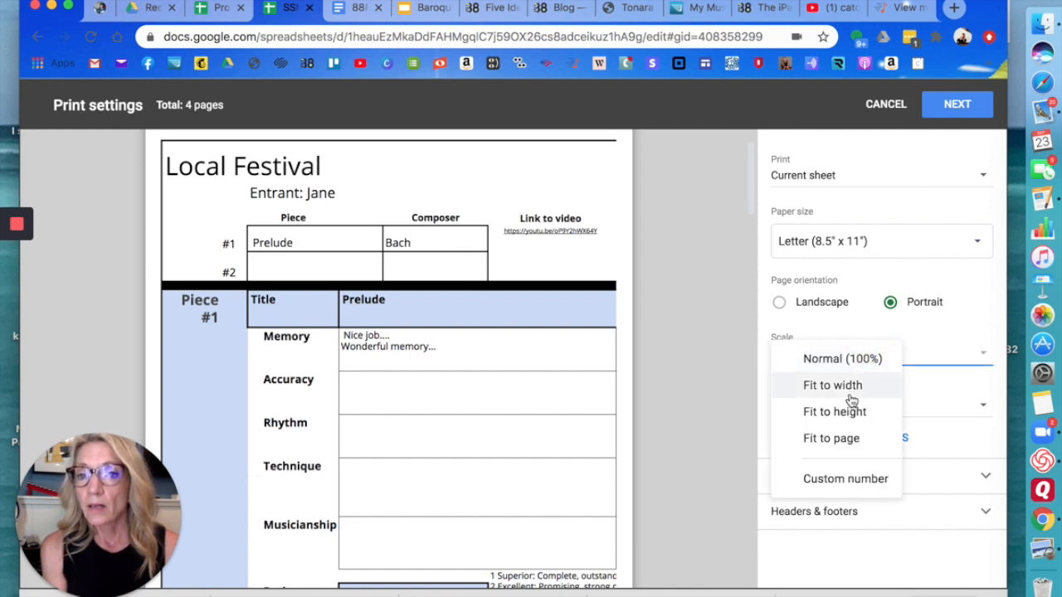
{"action": "left_click", "coordinate": [844, 438]}
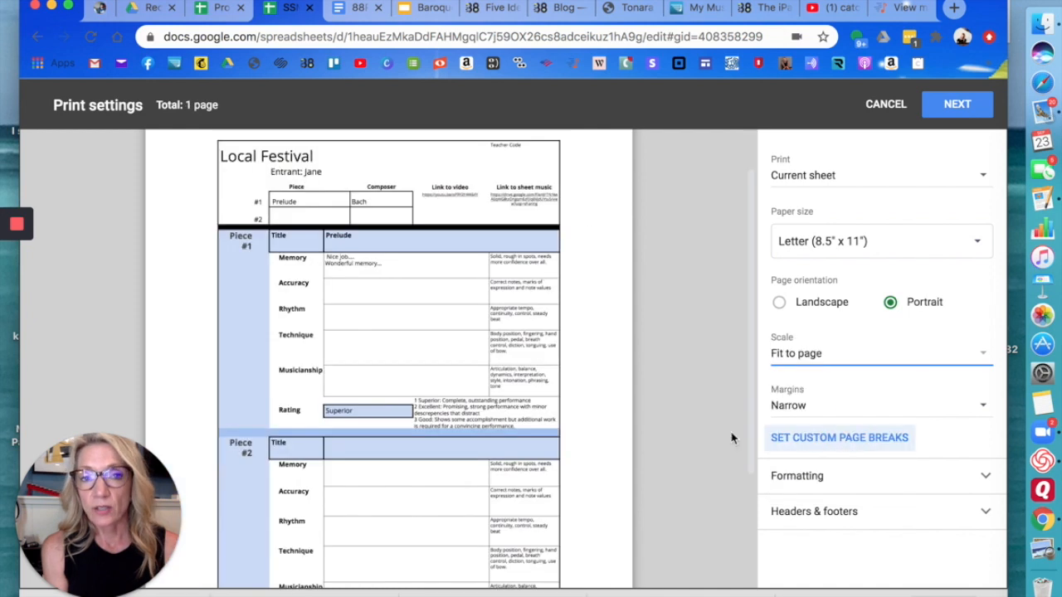
{"action": "scroll", "coordinate": [520, 423], "scroll_direction": "down", "scroll_amount": 3}
{"action": "scroll", "coordinate": [520, 423], "scroll_direction": "down", "scroll_amount": 1}
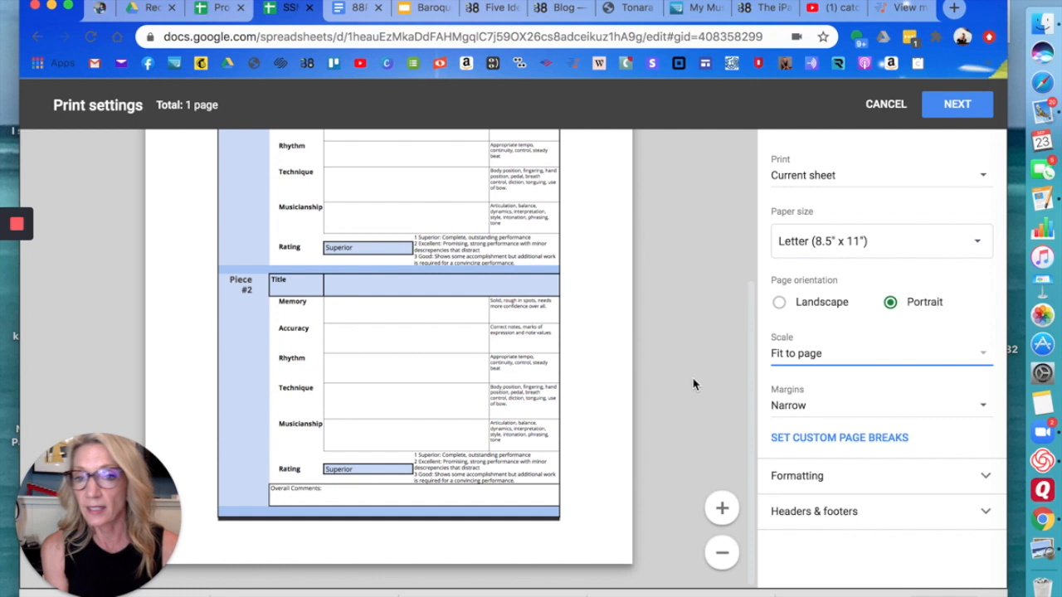
- Try Wide page margins, set them back to Narrow, and check the preview
{"action": "left_click", "coordinate": [802, 412]}
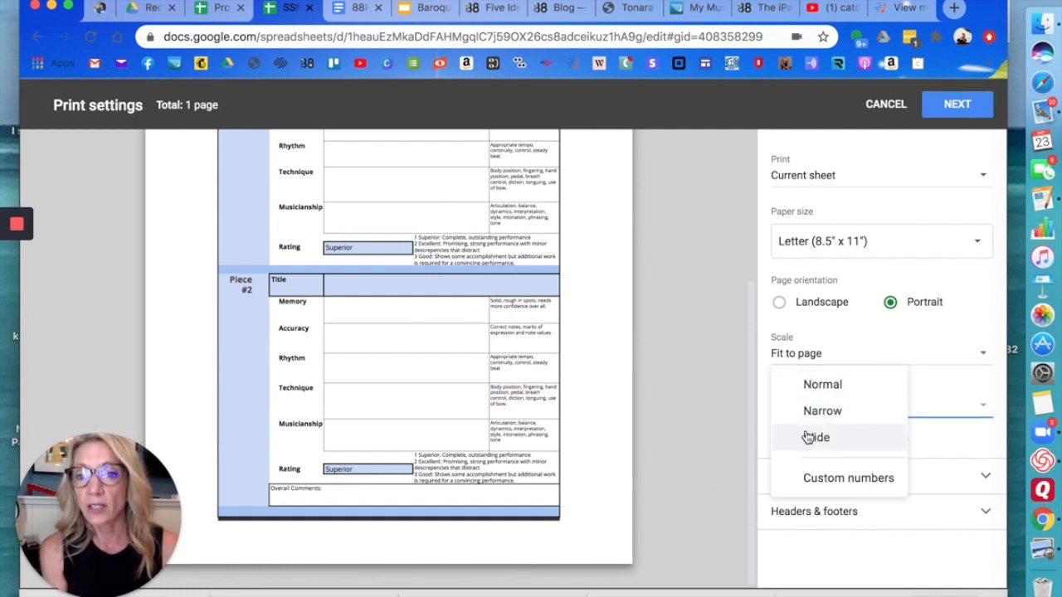
{"action": "left_click", "coordinate": [807, 437]}
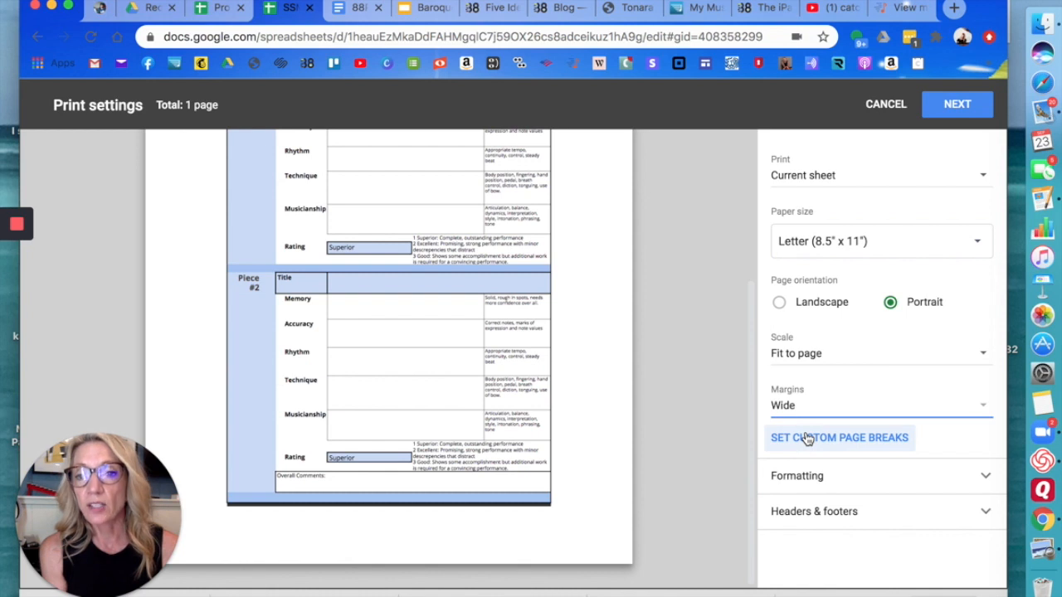
{"action": "left_click", "coordinate": [801, 415]}
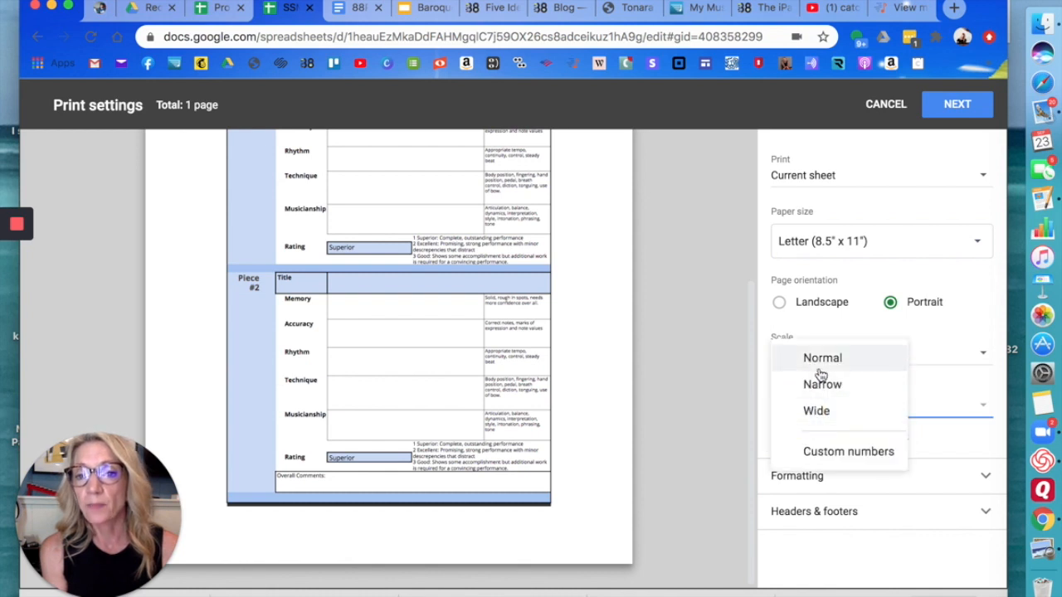
{"action": "left_click", "coordinate": [820, 383]}
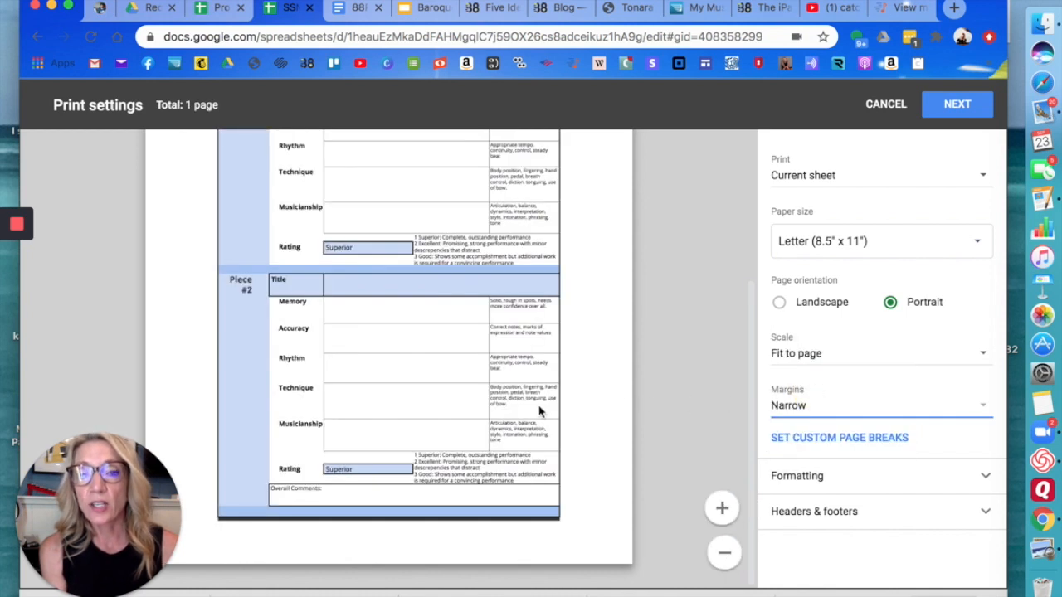
{"action": "scroll", "coordinate": [540, 410], "scroll_direction": "up", "scroll_amount": 3}
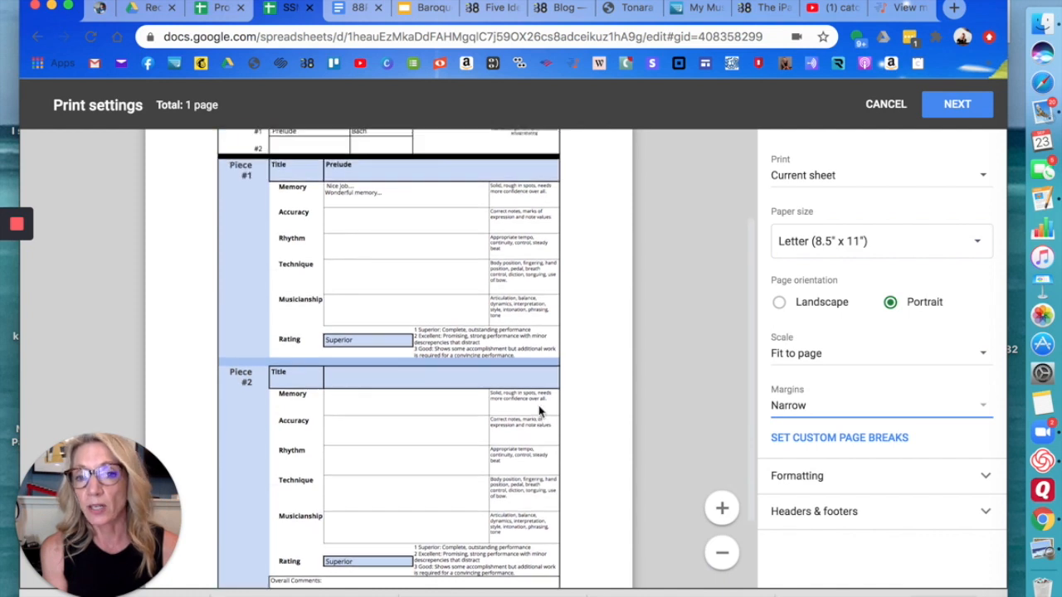
{"action": "scroll", "coordinate": [718, 412], "scroll_direction": "down", "scroll_amount": 3}
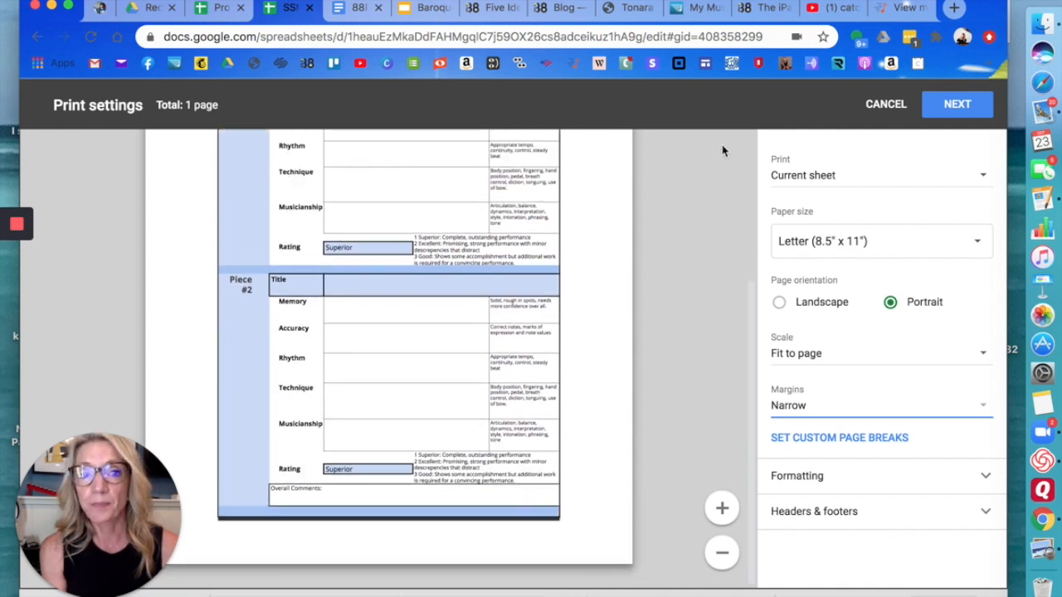
- Proceed to the print dialog and try Save to Google Drive as destination before returning it to Save as PDF
{"action": "left_click", "coordinate": [962, 104]}
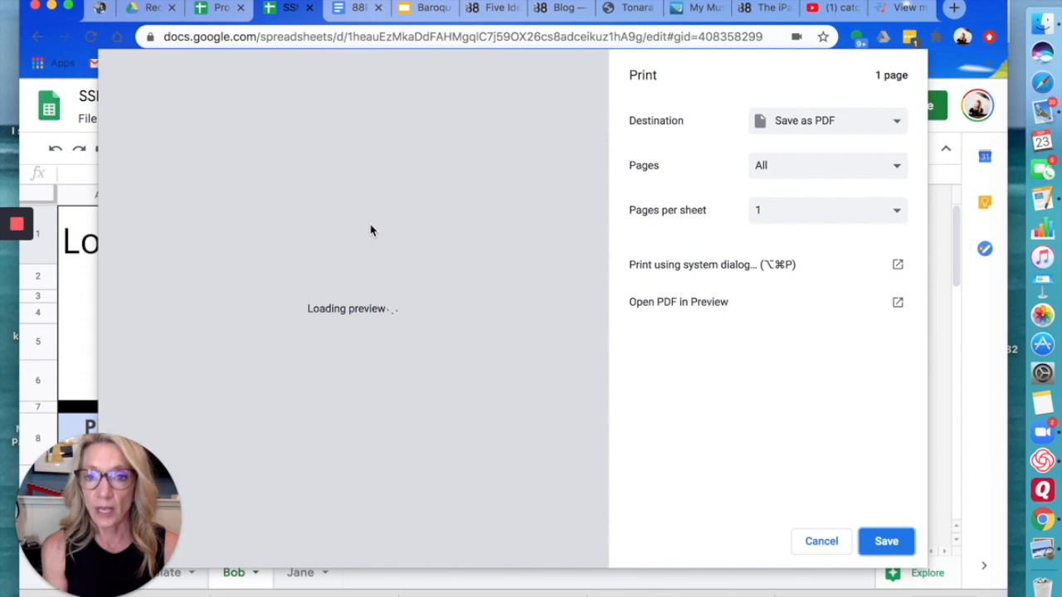
{"action": "left_click", "coordinate": [806, 123]}
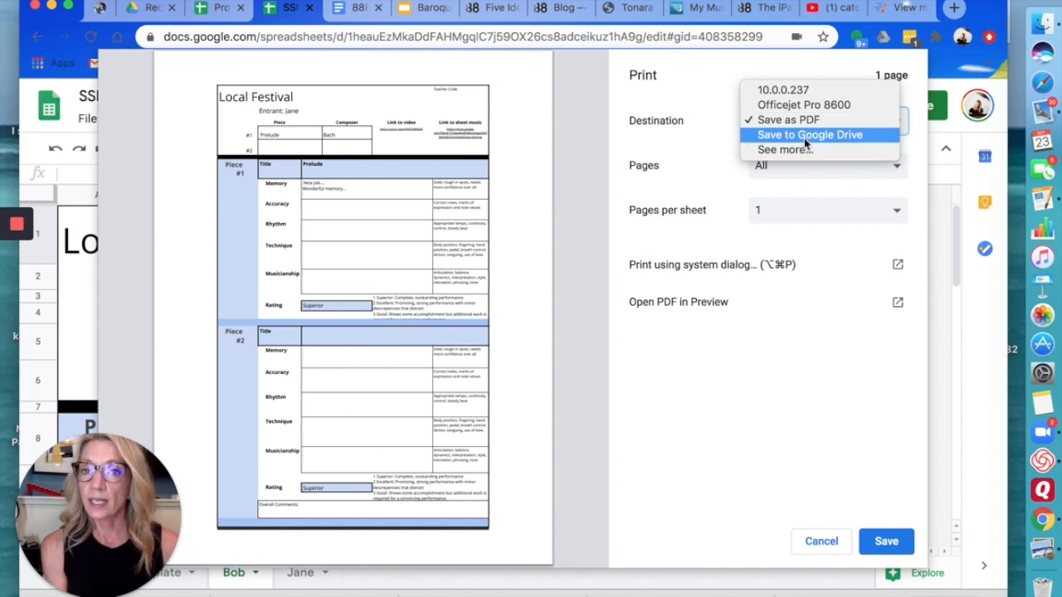
{"action": "left_click", "coordinate": [803, 137]}
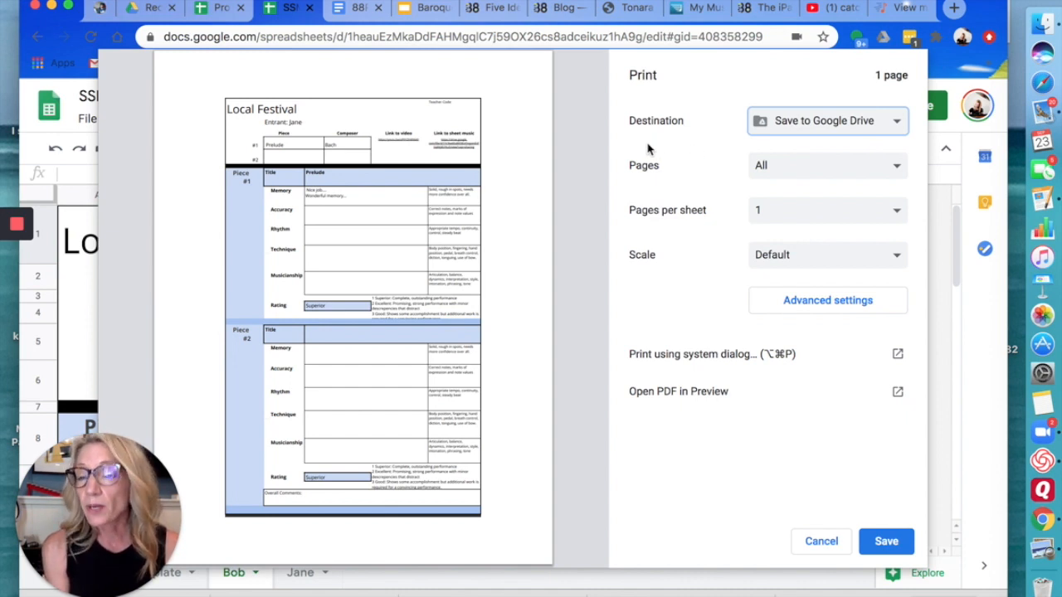
{"action": "left_click", "coordinate": [826, 122]}
{"action": "left_click", "coordinate": [809, 108]}
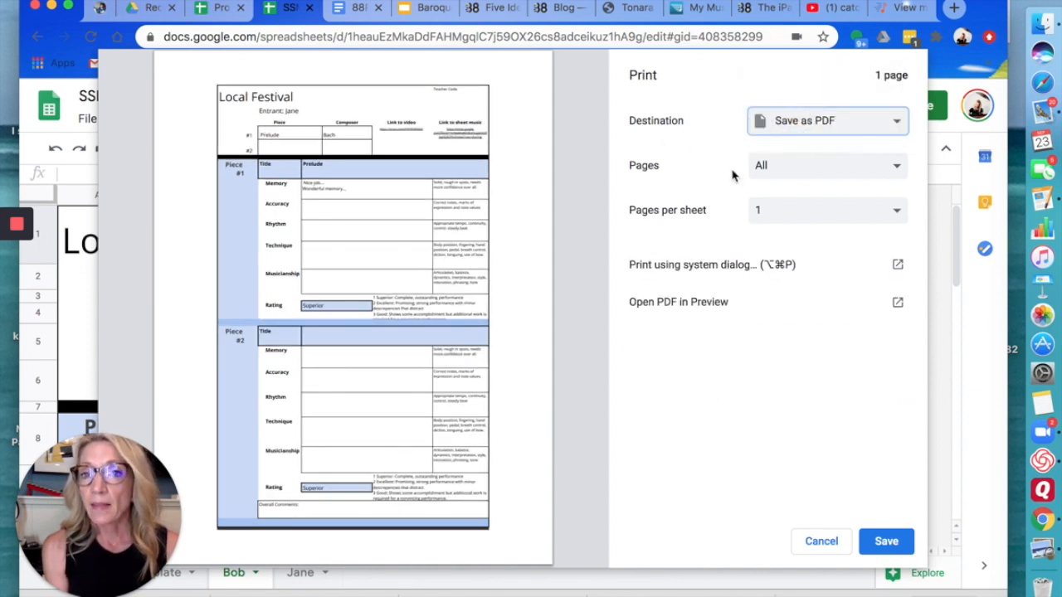
- Open the evaluation sheet's PDF in Preview, look through the whole page, and close it
{"action": "left_click", "coordinate": [680, 304]}
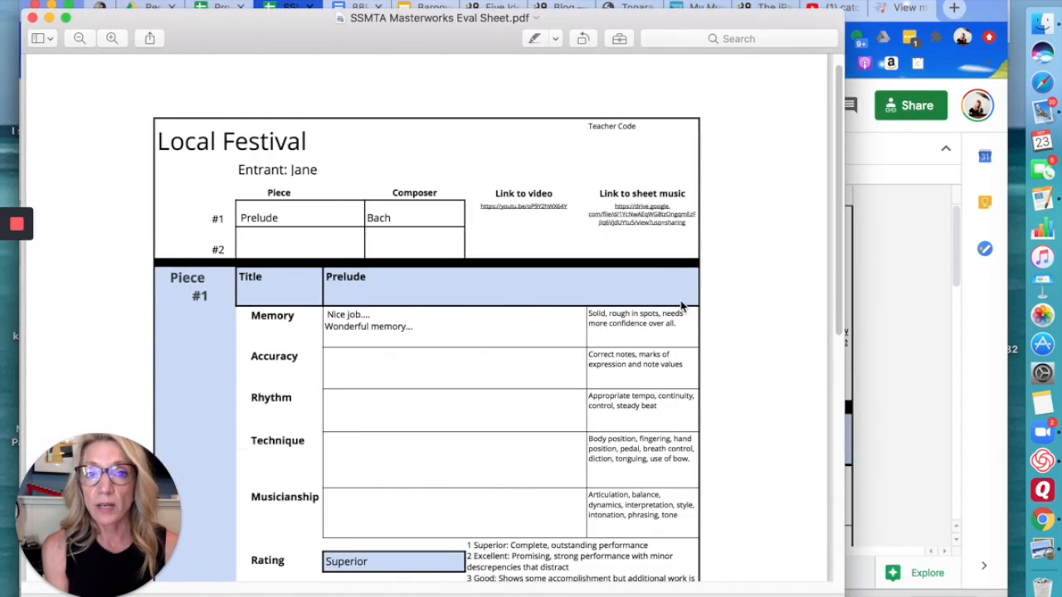
{"action": "scroll", "coordinate": [304, 140], "scroll_direction": "down", "scroll_amount": 8}
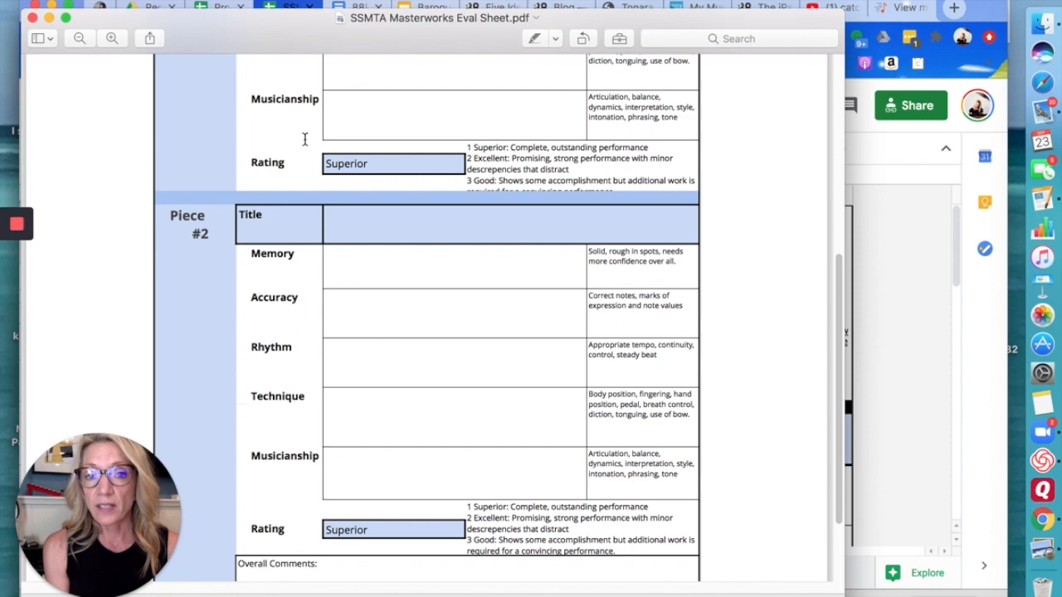
{"action": "scroll", "coordinate": [303, 139], "scroll_direction": "up", "scroll_amount": 9}
{"action": "left_click", "coordinate": [32, 18]}
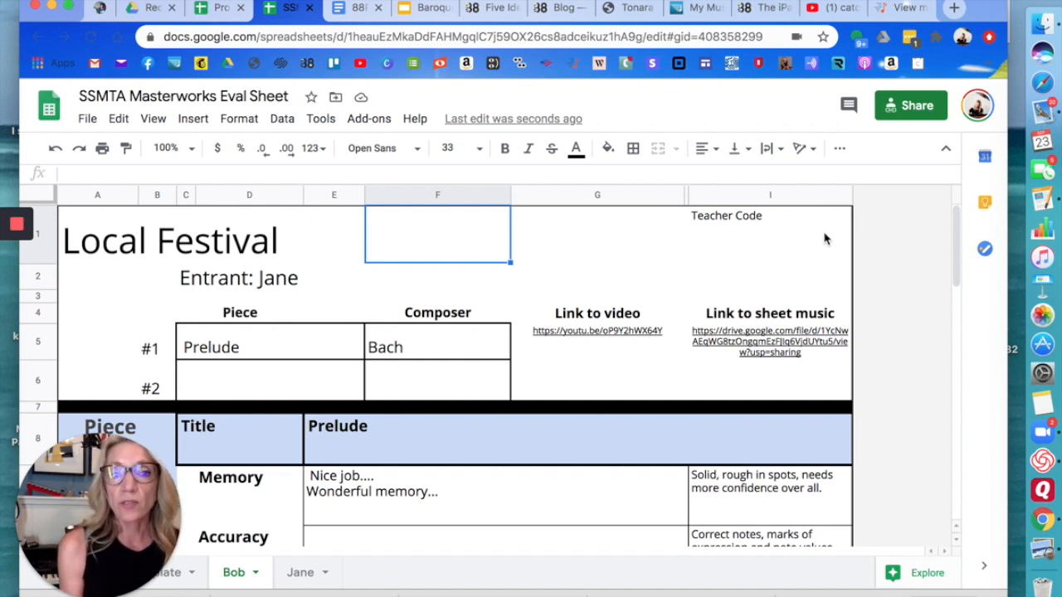
- Switch to the other entrant's evaluation sheet and open the file commands for it
{"action": "left_click", "coordinate": [301, 574]}
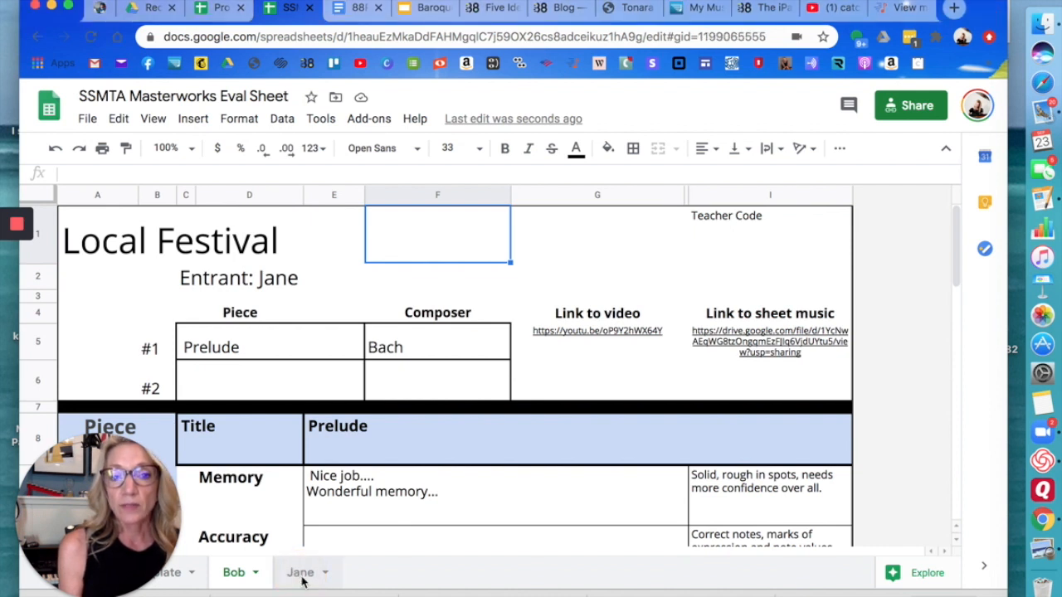
{"action": "scroll", "coordinate": [350, 442], "scroll_direction": "down", "scroll_amount": 3}
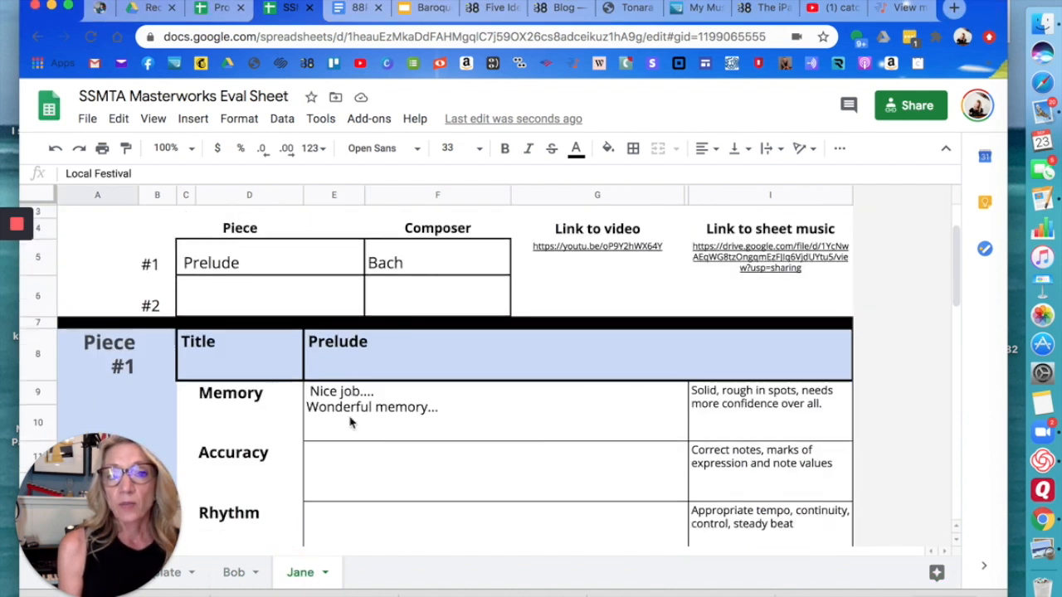
{"action": "left_click", "coordinate": [88, 120]}
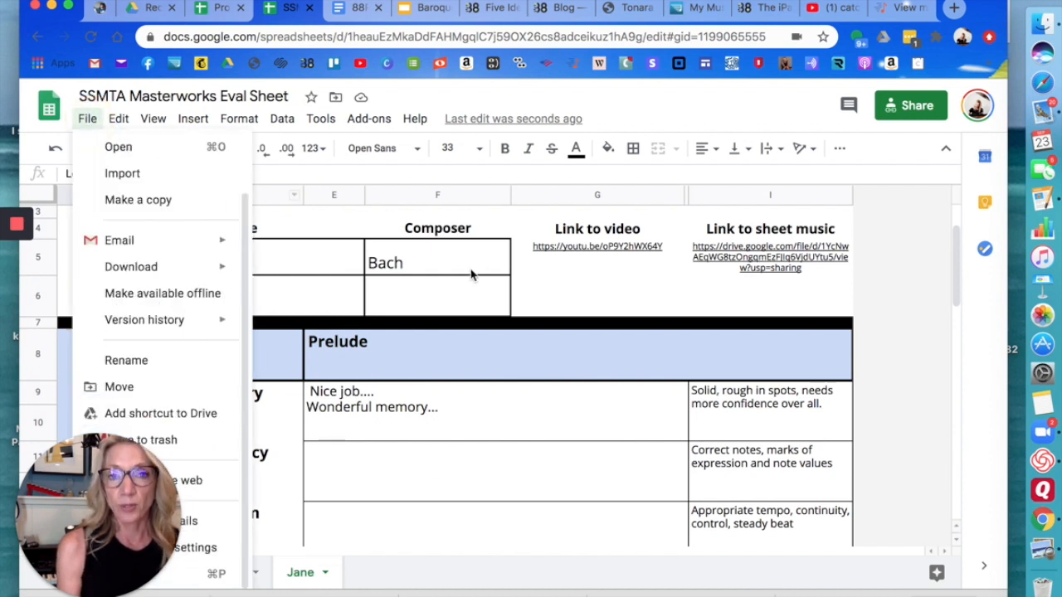